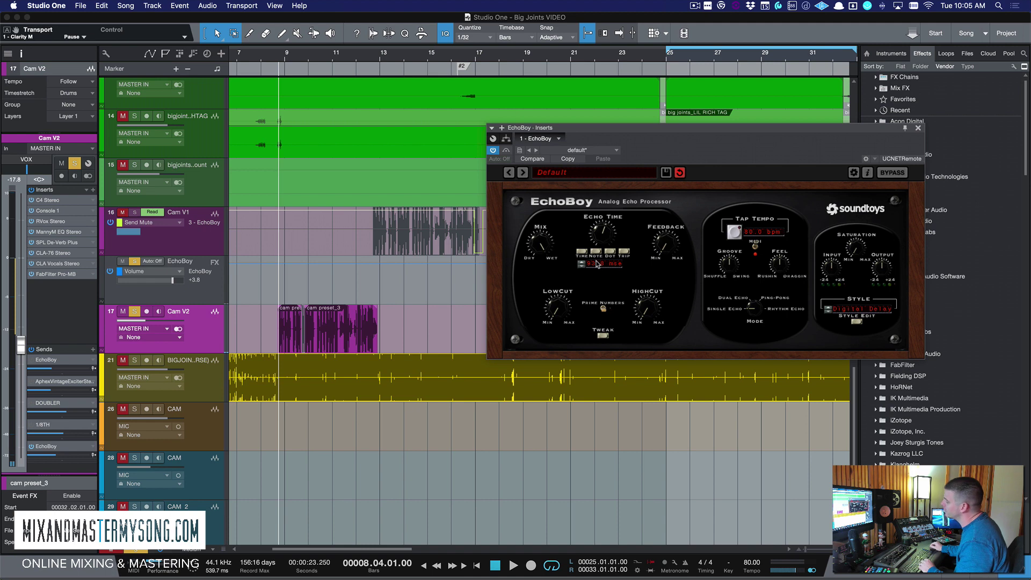
- Put EchoBoy in Time mode with an echo time of 7.4 ms, and close the plug-in window
{"action": "left_click", "coordinate": [596, 252]}
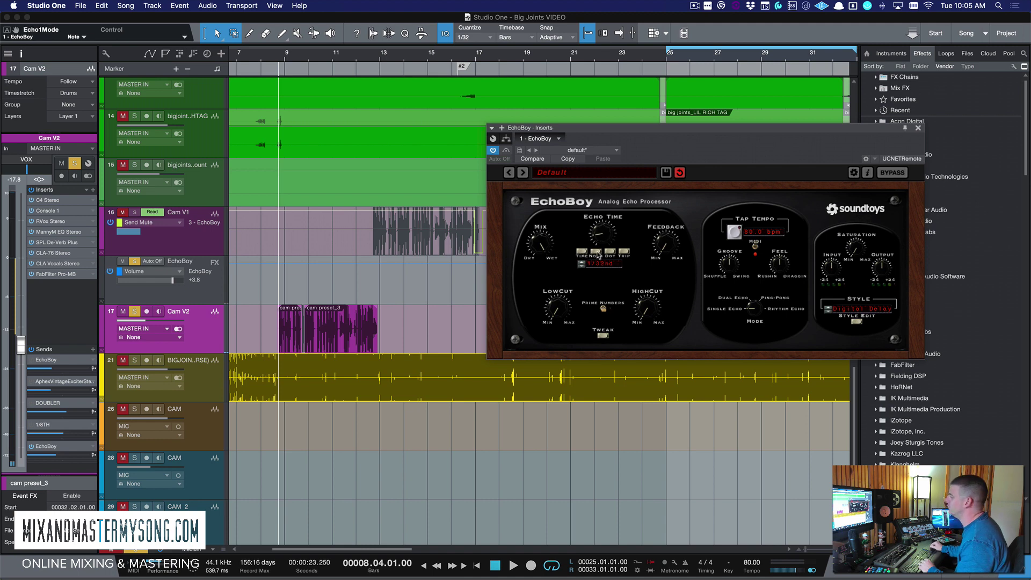
{"action": "left_click", "coordinate": [581, 252]}
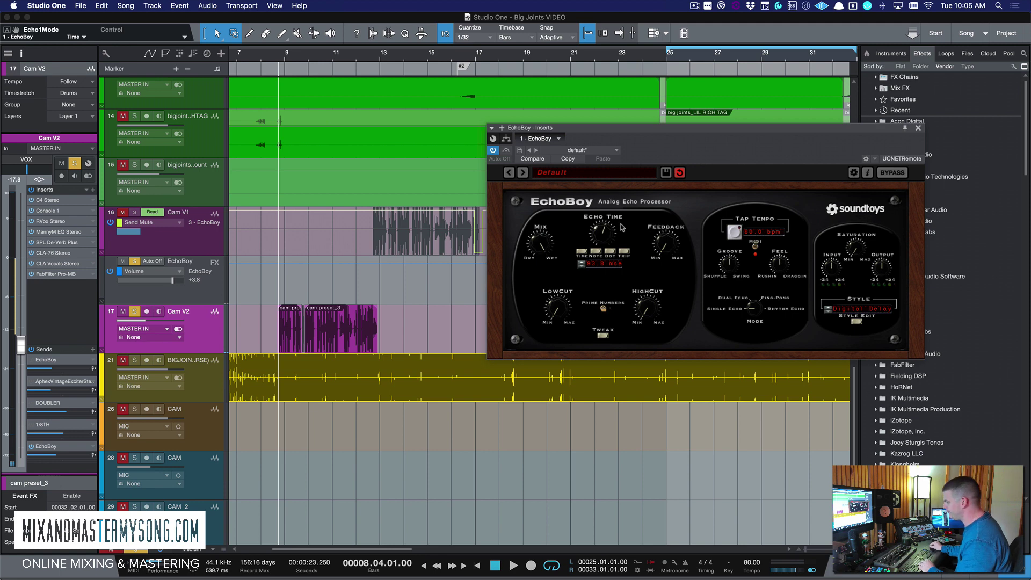
{"action": "mouse_move", "coordinate": [614, 233]}
{"action": "left_mouse_down"}
{"action": "mouse_move", "coordinate": [607, 259]}
{"action": "mouse_move", "coordinate": [605, 221]}
{"action": "mouse_move", "coordinate": [600, 248]}
{"action": "left_mouse_up"}
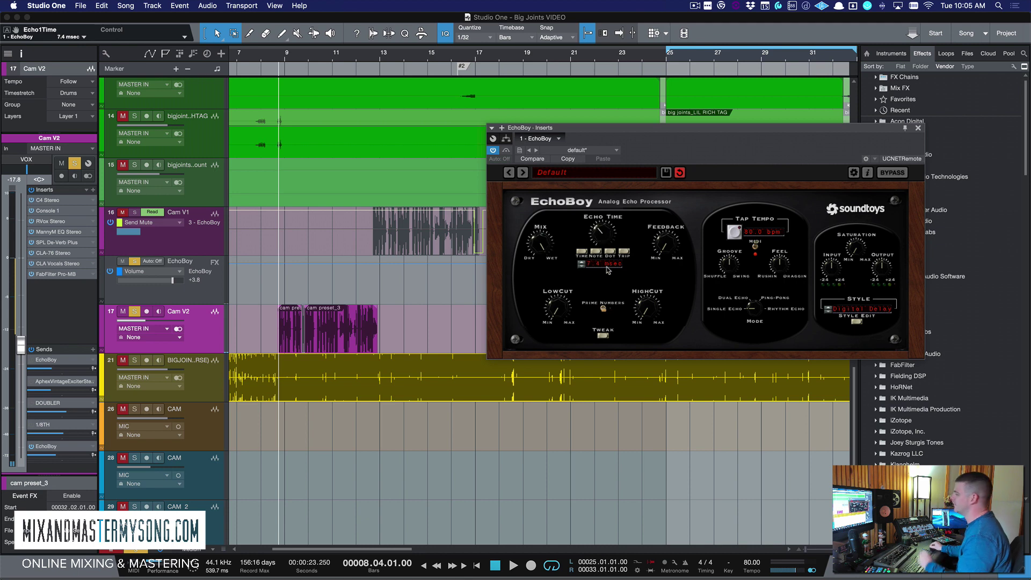
{"action": "left_click", "coordinate": [205, 337]}
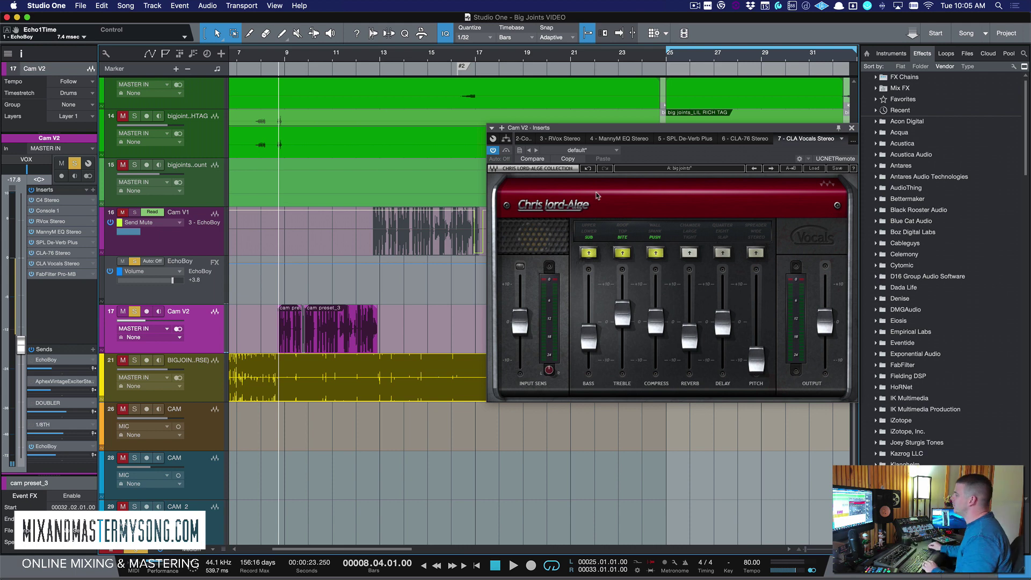
{"action": "key", "text": "super+w"}
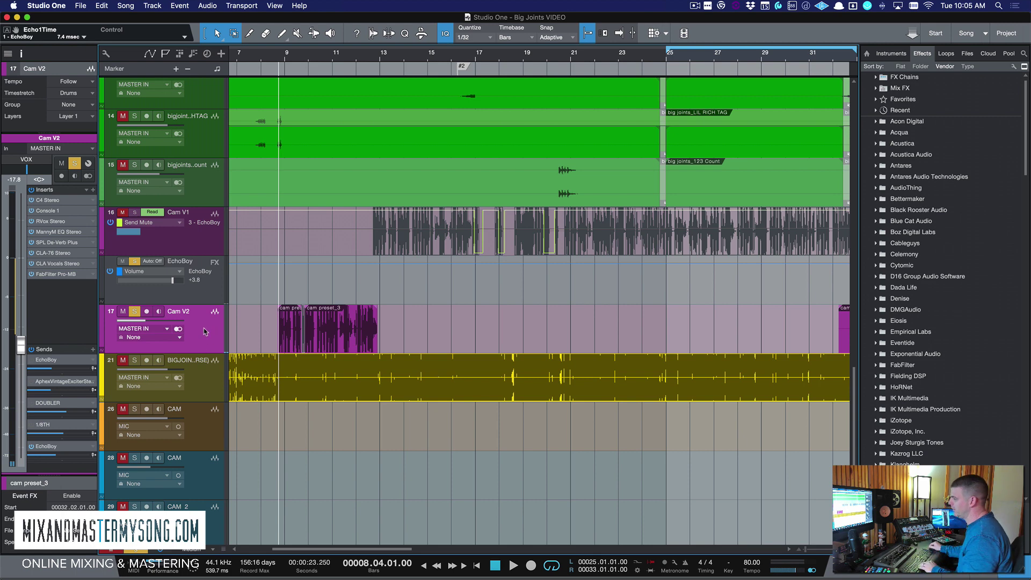
- Pan the Cam V2 vocal hard left, and audition it before and after, playing from about bar 10
{"action": "key", "text": "space"}
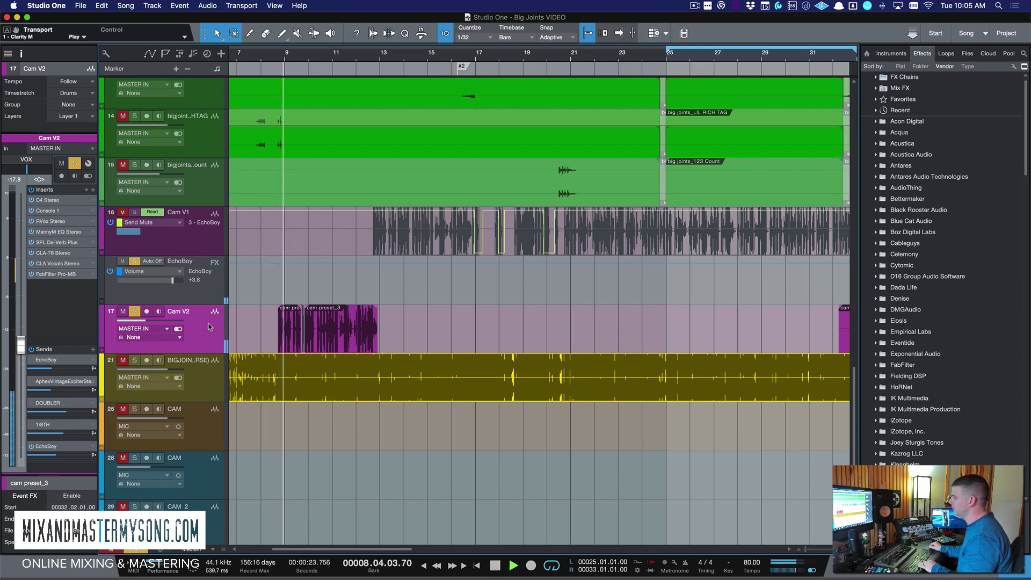
{"action": "left_click", "coordinate": [316, 272]}
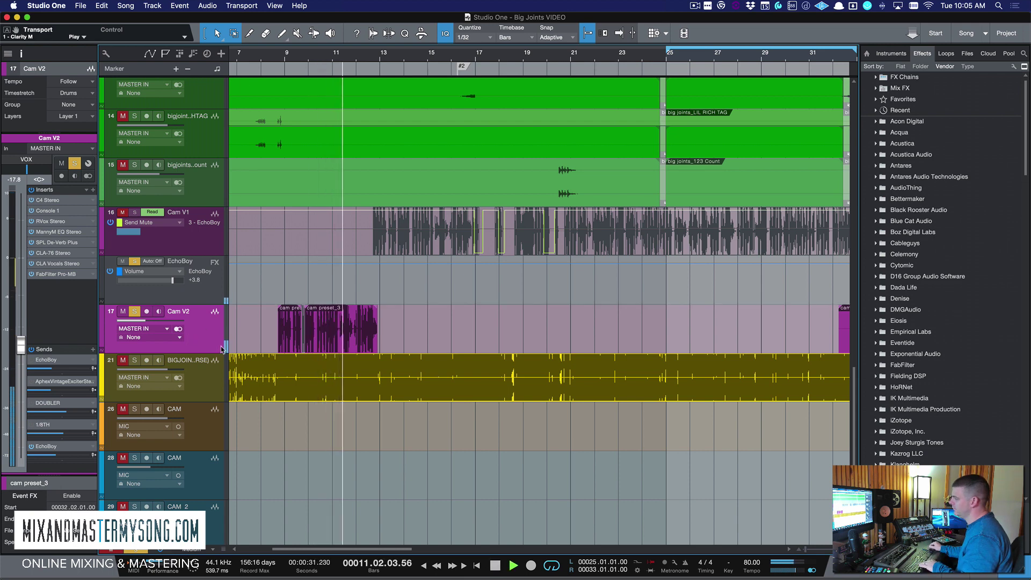
{"action": "key", "text": "space"}
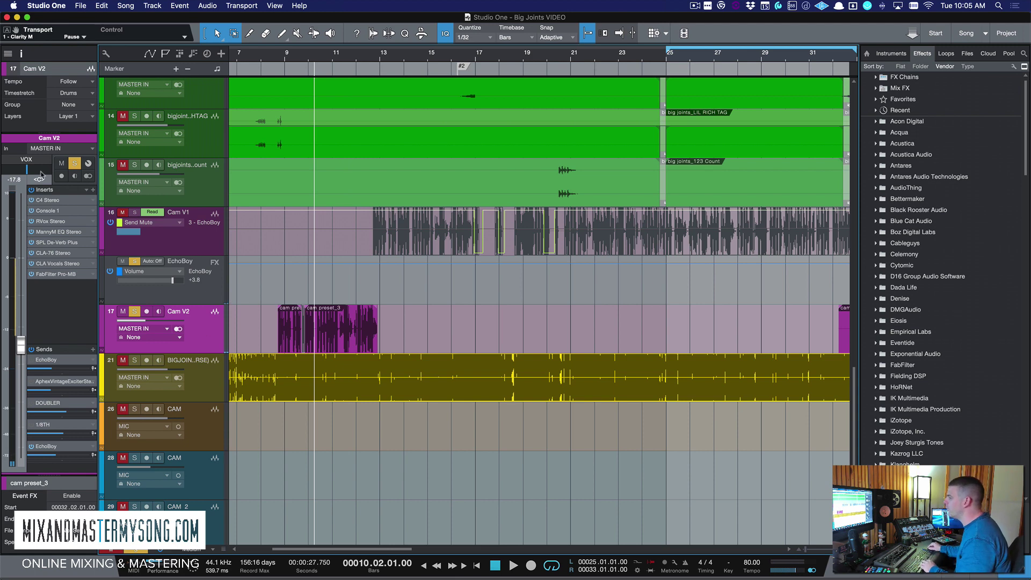
{"action": "left_click_drag", "start_coordinate": [41, 174], "coordinate": [11, 188]}
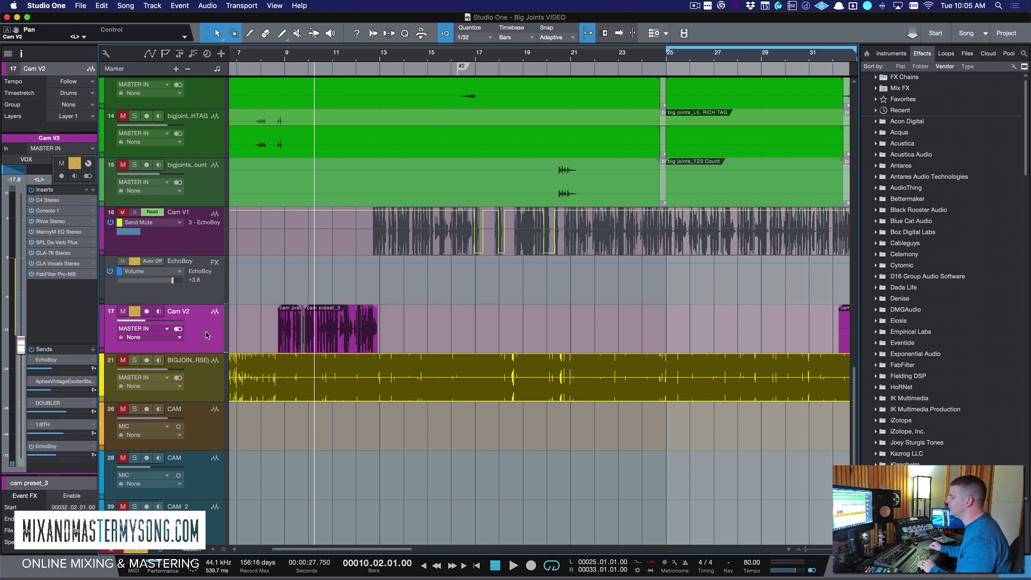
{"action": "key", "text": "space"}
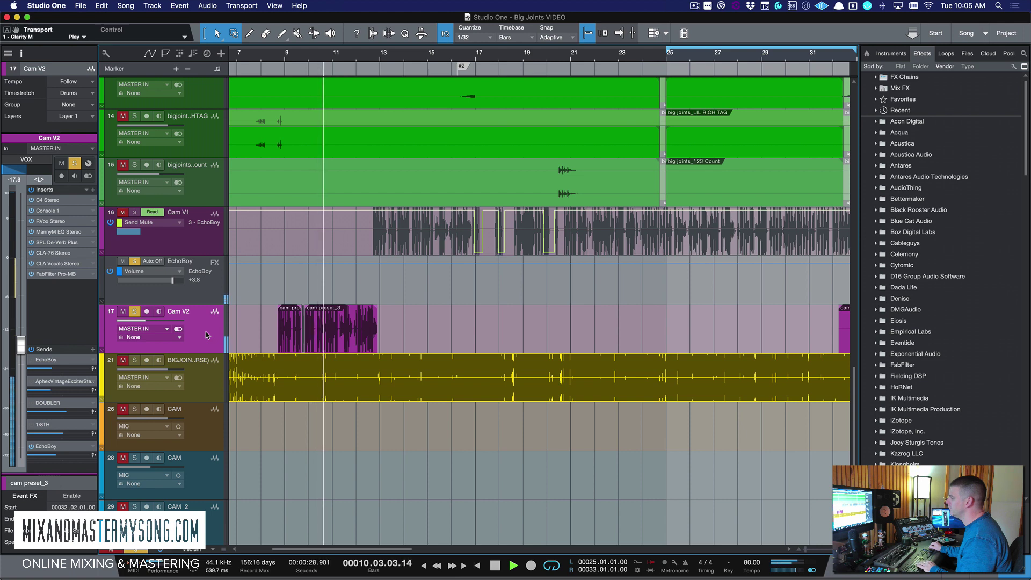
{"action": "key", "text": "space"}
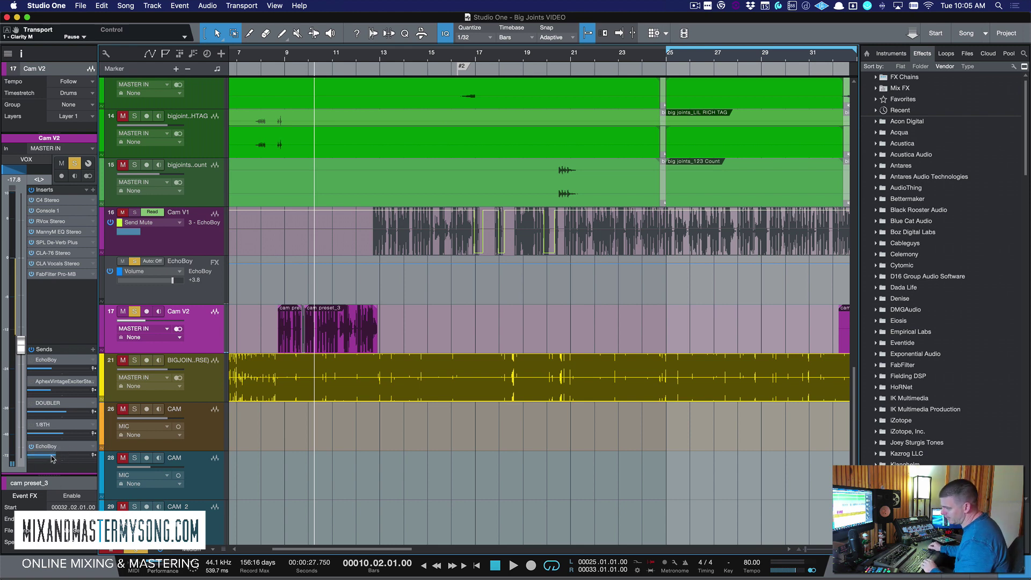
- Raise the send level from Cam V2 to the last EchoBoy send to 0 dB and briefly play it back
{"action": "mouse_move", "coordinate": [52, 458]}
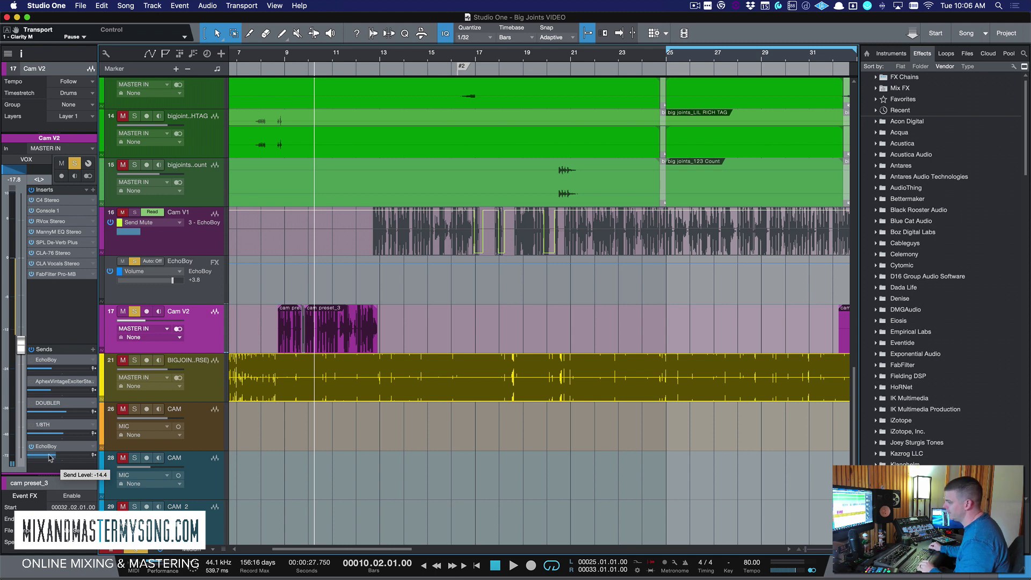
{"action": "left_click_drag", "start_coordinate": [49, 456], "coordinate": [69, 458]}
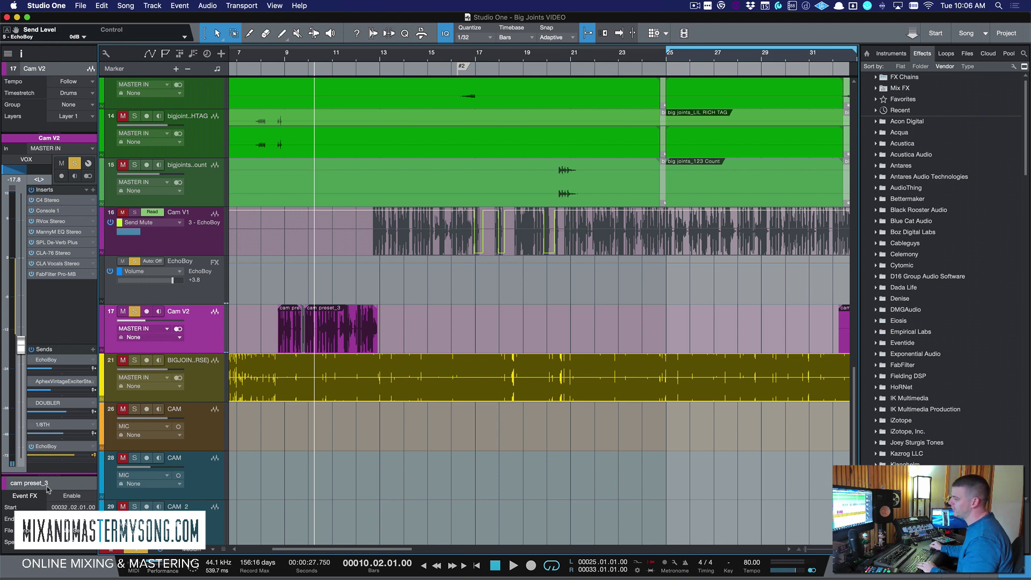
{"action": "key", "text": "space"}
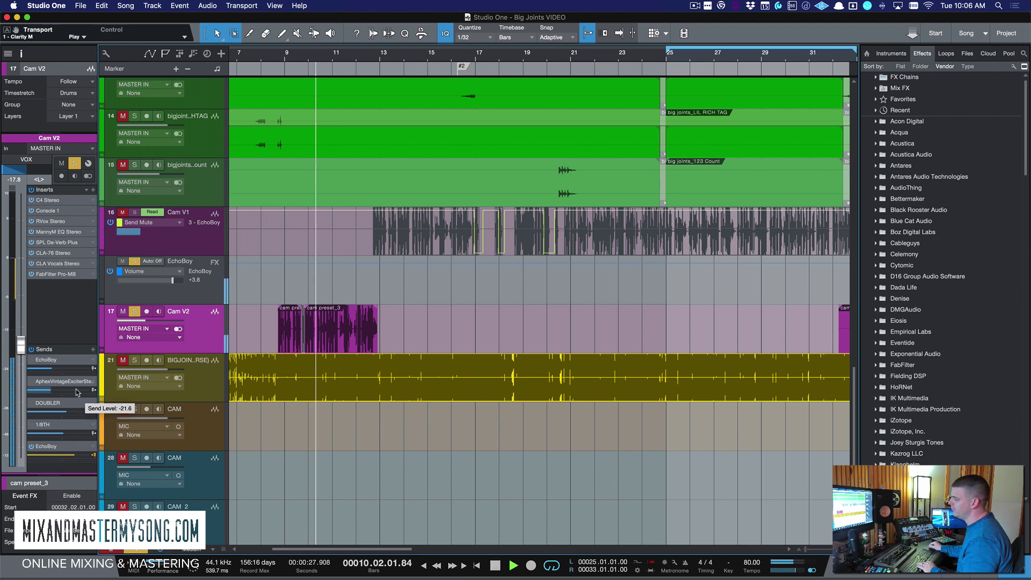
{"action": "key", "text": "space"}
- Set the echo time on the EchoBoy effect channel to 487.5 ms and audition it on the Cam V2 vocal
{"action": "left_click", "coordinate": [203, 293]}
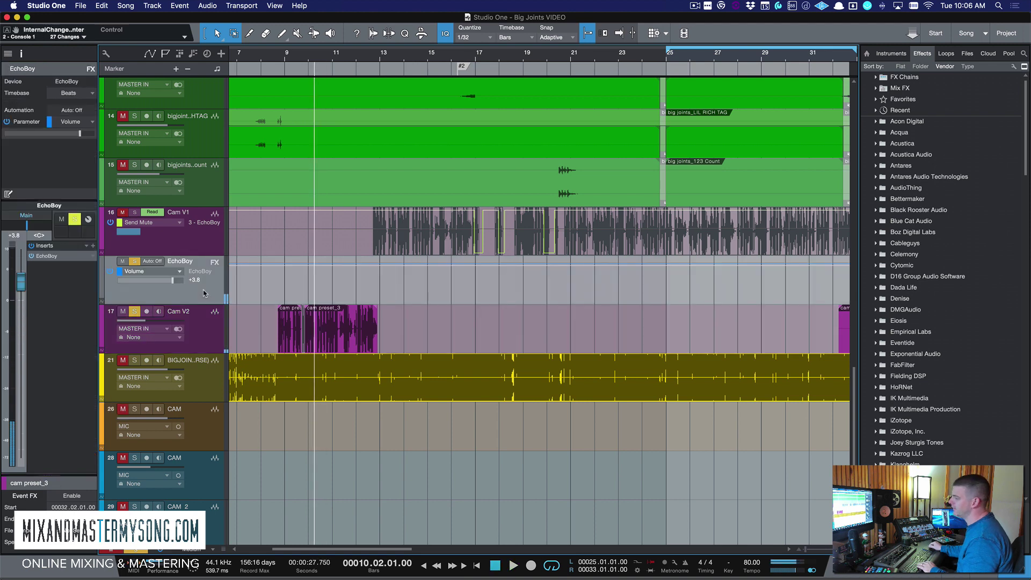
{"action": "key", "text": "F3"}
{"action": "key", "text": "F3"}
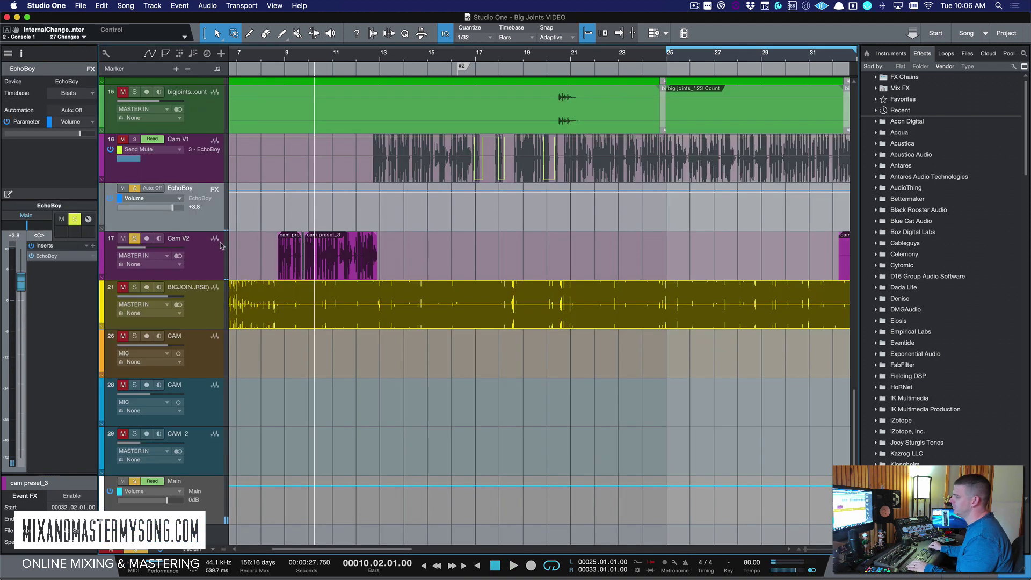
{"action": "left_click", "coordinate": [45, 257]}
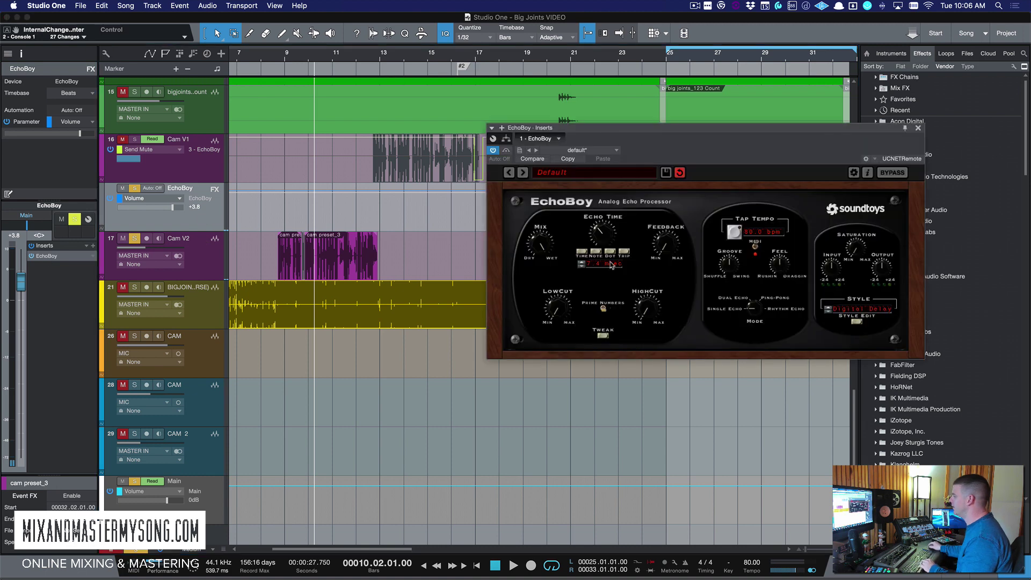
{"action": "left_click_drag", "start_coordinate": [668, 130], "coordinate": [728, 130]}
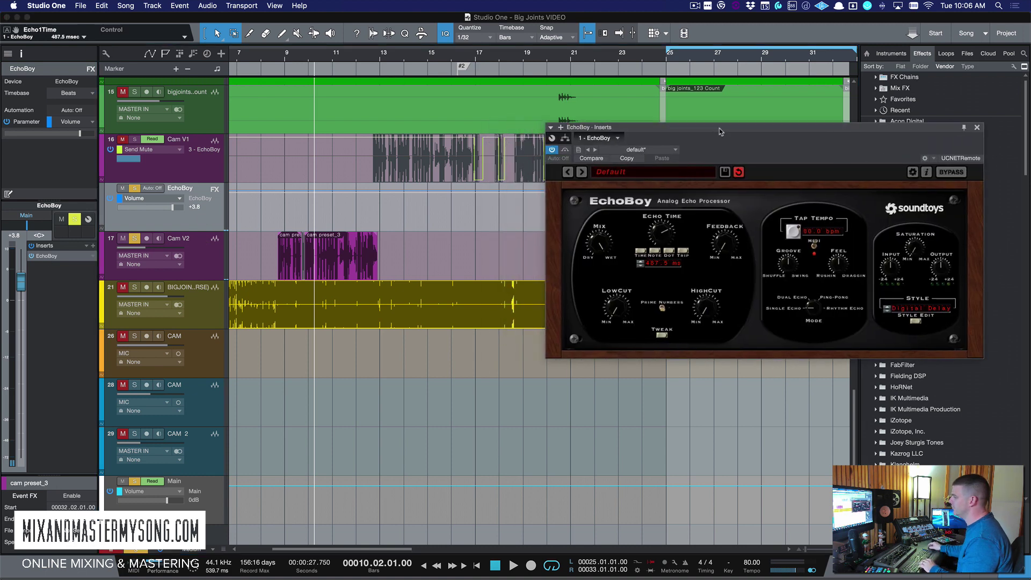
{"action": "left_click", "coordinate": [206, 270]}
{"action": "key", "text": "space"}
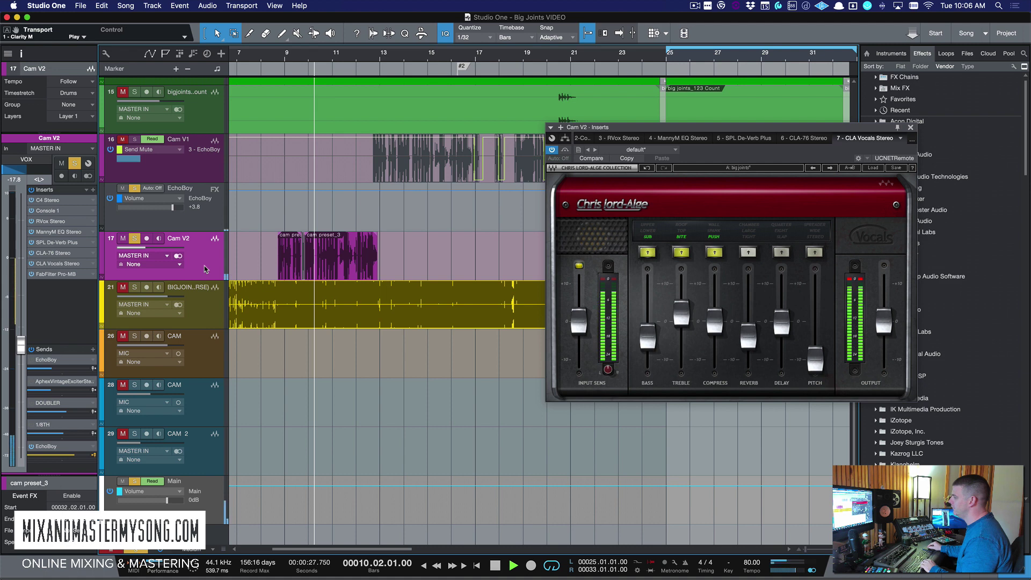
{"action": "key", "text": "super+w"}
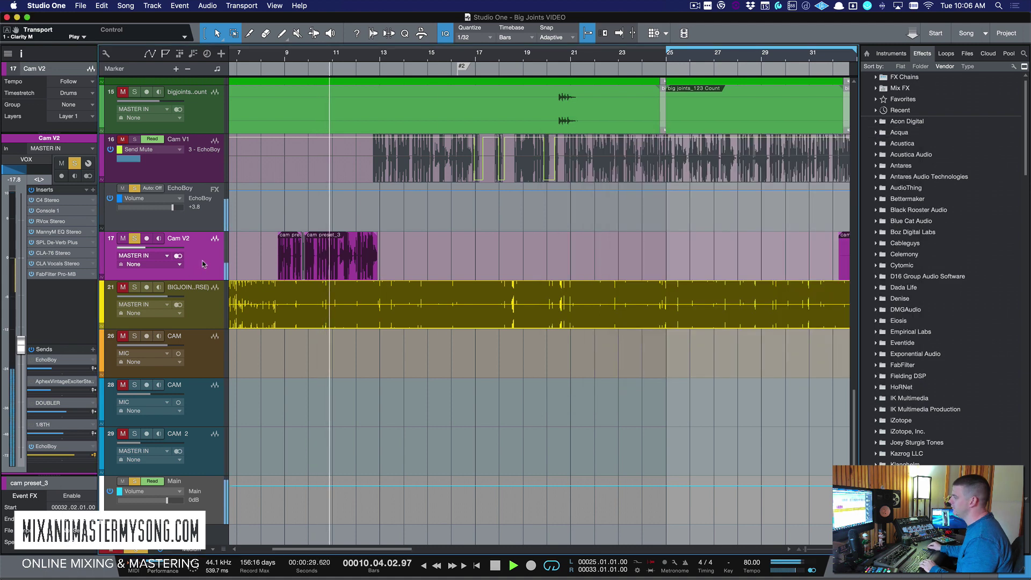
{"action": "key", "text": "space"}
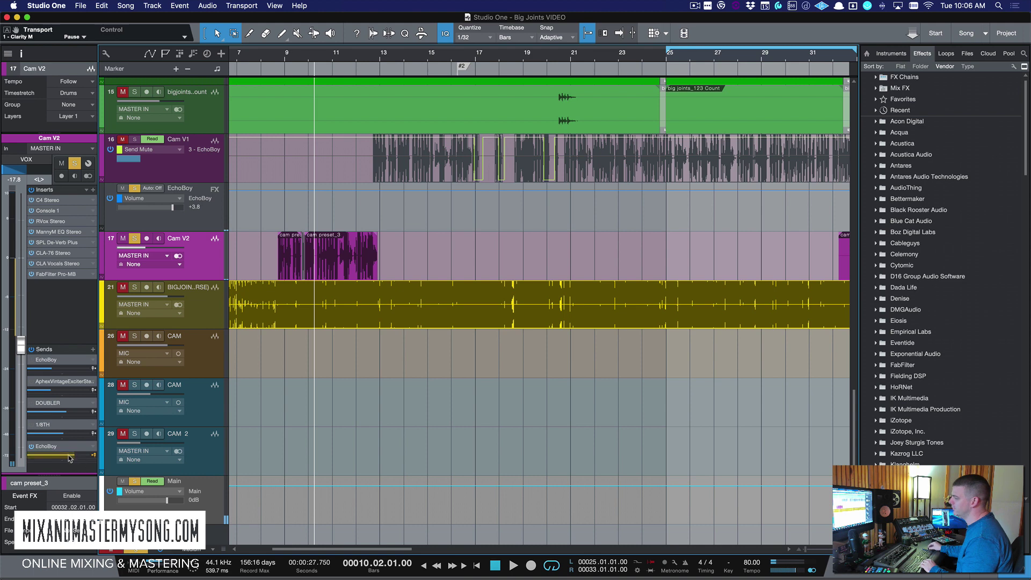
- Lower Cam V2's last EchoBoy send to -2.4 dB and pull the track volume fully down to audition the echo alone
{"action": "mouse_move", "coordinate": [67, 458]}
{"action": "scroll", "coordinate": [66, 458], "scroll_direction": "down", "scroll_amount": 1}
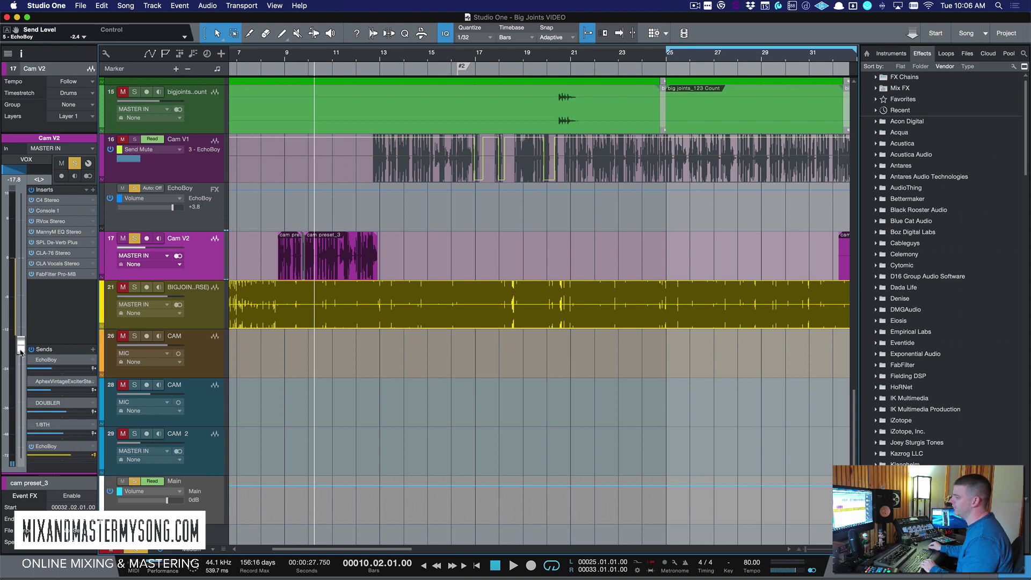
{"action": "left_click_drag", "start_coordinate": [21, 347], "coordinate": [19, 470]}
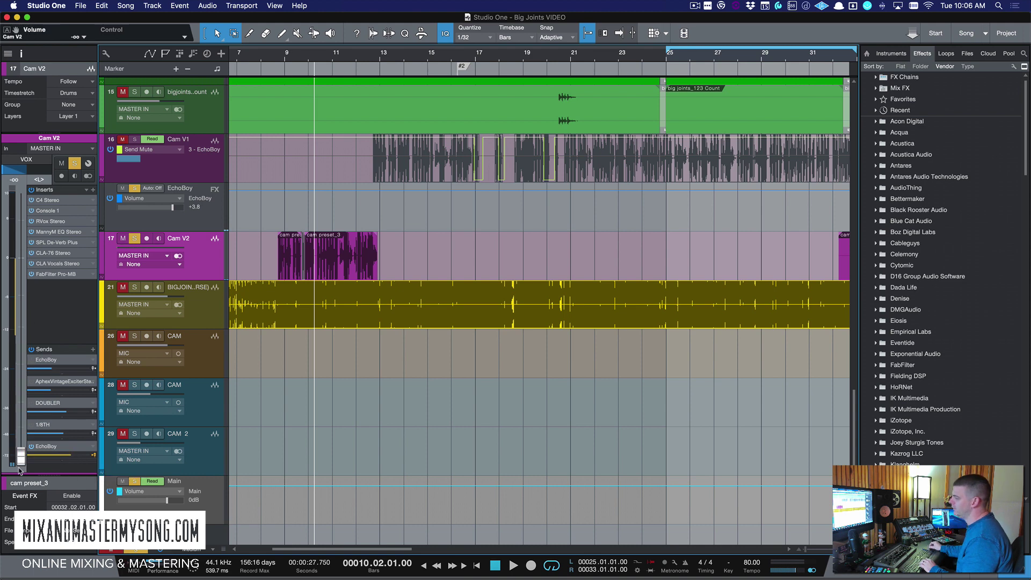
{"action": "key", "text": "space"}
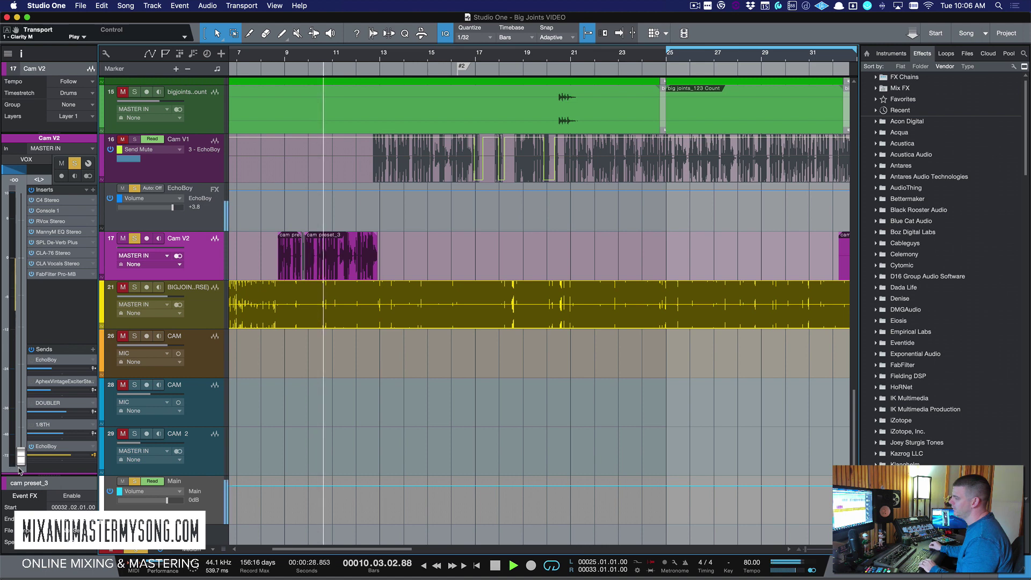
{"action": "key", "text": "space"}
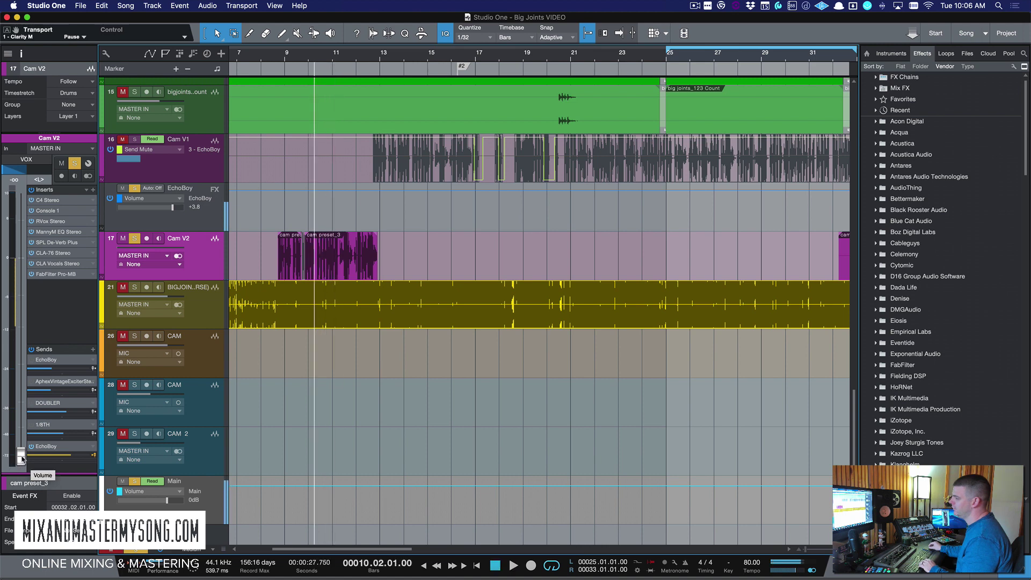
- Set the Cam V2 track volume to -22.5 dB and pan the EchoBoy effect channel hard right
{"action": "left_click_drag", "start_coordinate": [22, 458], "coordinate": [21, 363]}
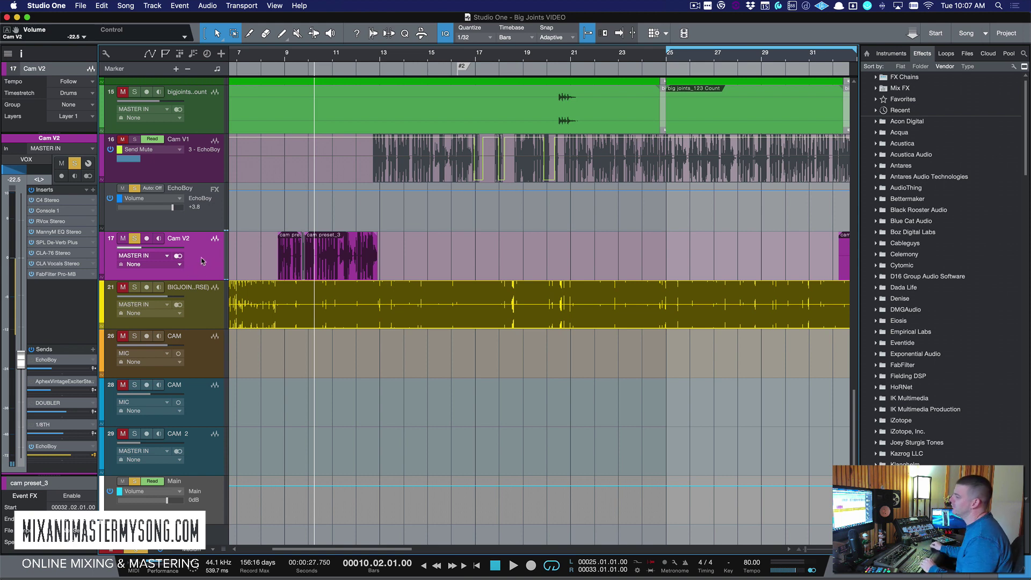
{"action": "left_click", "coordinate": [189, 213]}
{"action": "left_click_drag", "start_coordinate": [43, 225], "coordinate": [68, 225]}
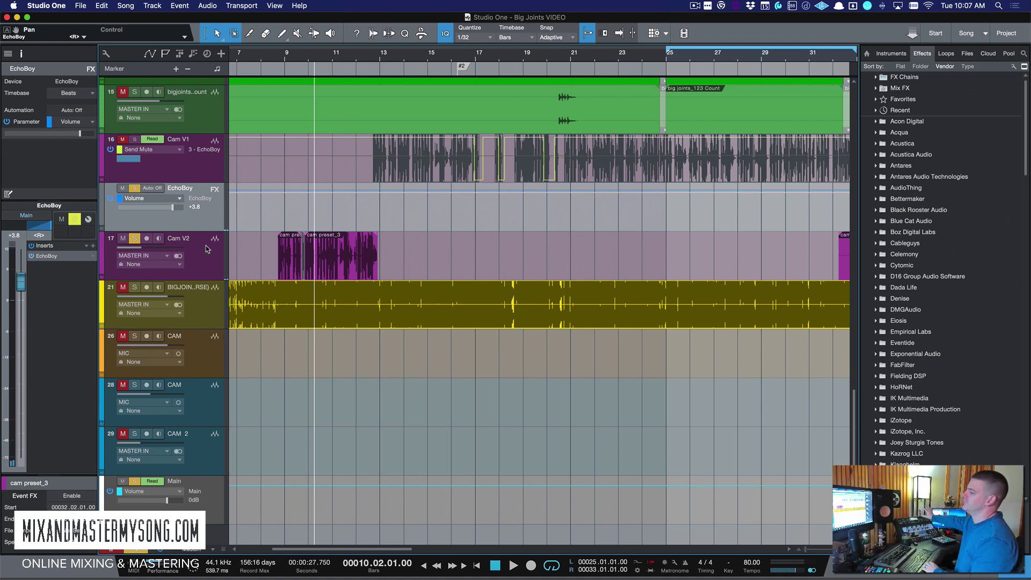
- Set the EchoBoy echo time to 7.2 ms and play back the Cam V2 vocal with the plug-in window closed
{"action": "double_click", "coordinate": [65, 255]}
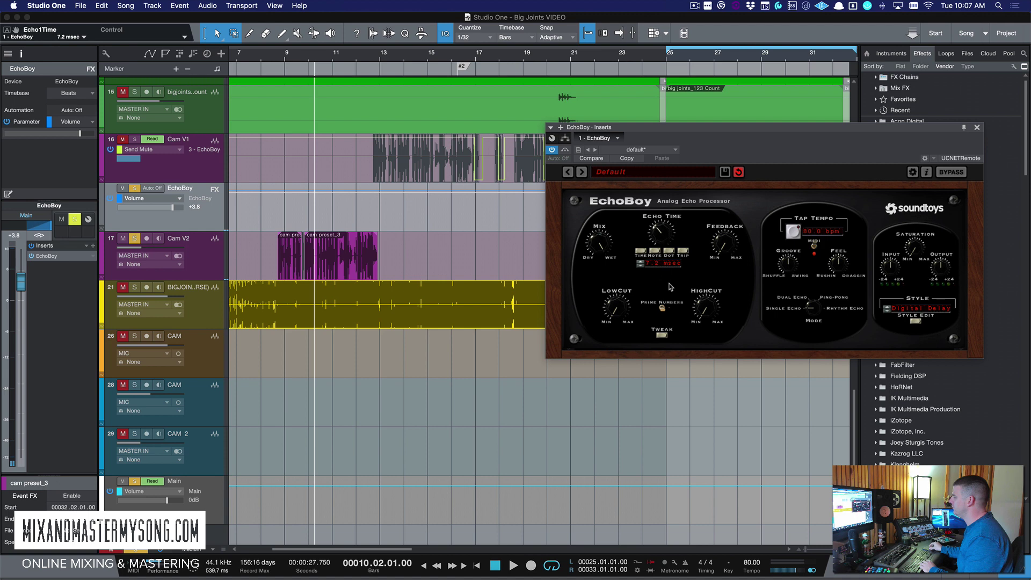
{"action": "left_click", "coordinate": [211, 258]}
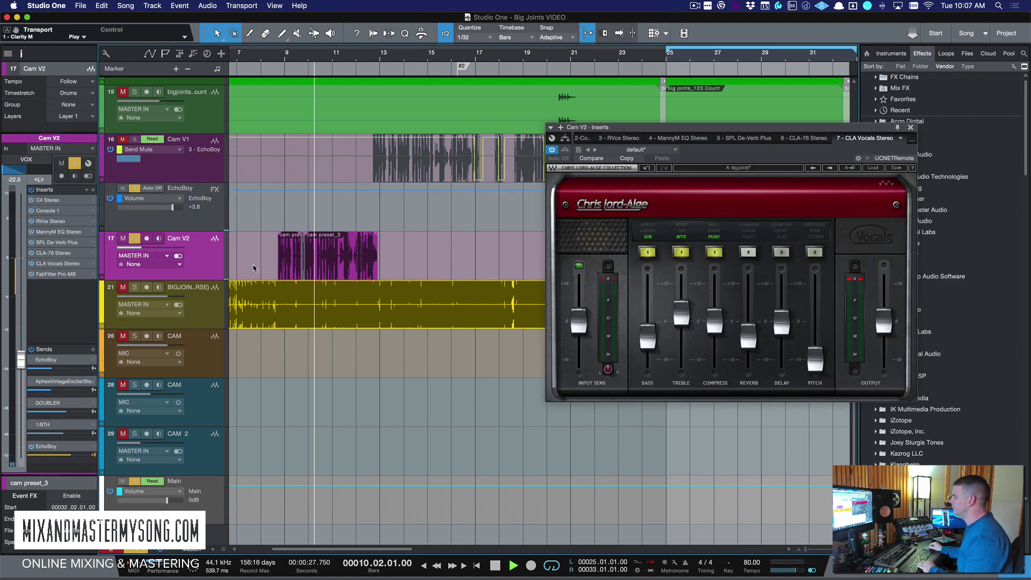
{"action": "left_click", "coordinate": [910, 128]}
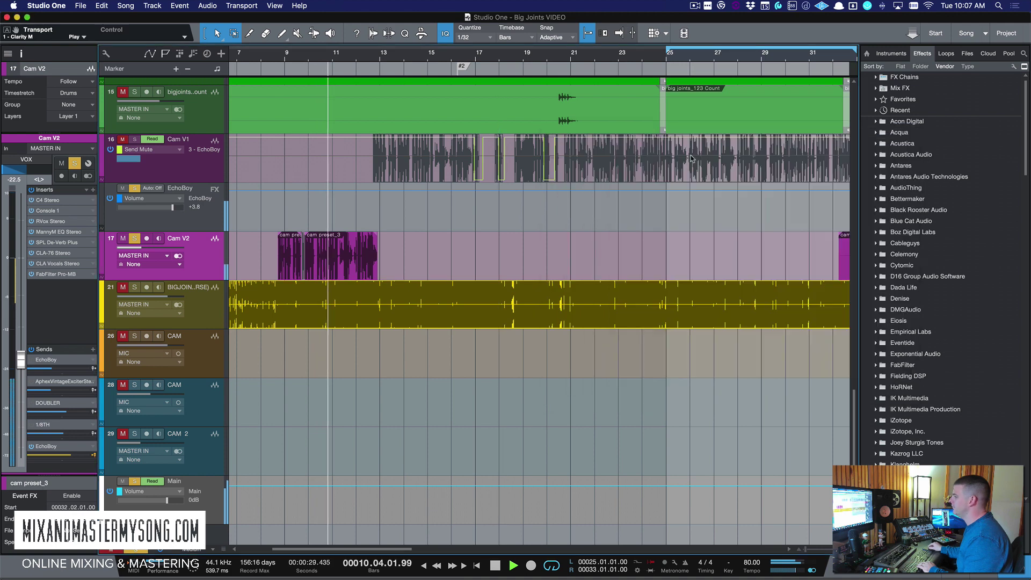
- Raise the Cam V2 track volume to about -4.8 dB while auditioning the vocal against its panned echo
{"action": "left_click_drag", "start_coordinate": [23, 358], "coordinate": [20, 289]}
{"action": "key", "text": "space"}
{"action": "key", "text": "space"}
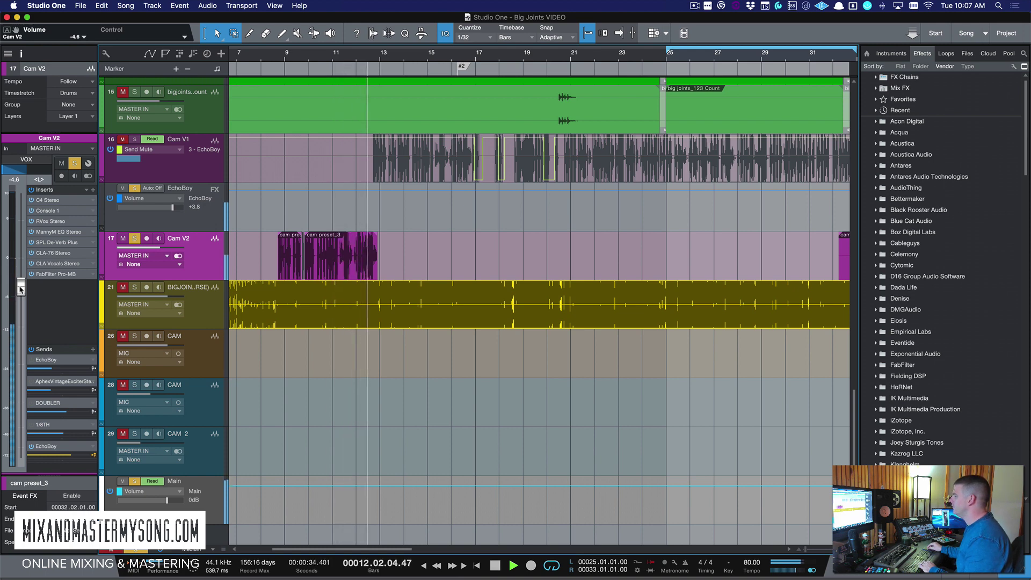
{"action": "key", "text": "space"}
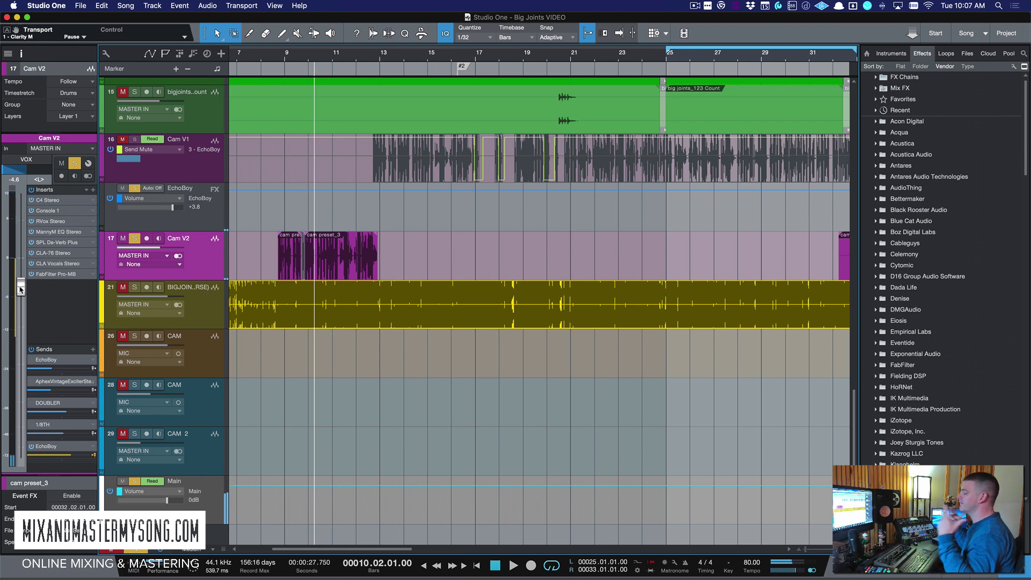
- Reopen EchoBoy on its effect channel and raise the echo time to 15.7 ms while the vocal plays
{"action": "left_click", "coordinate": [191, 231]}
{"action": "double_click", "coordinate": [47, 256]}
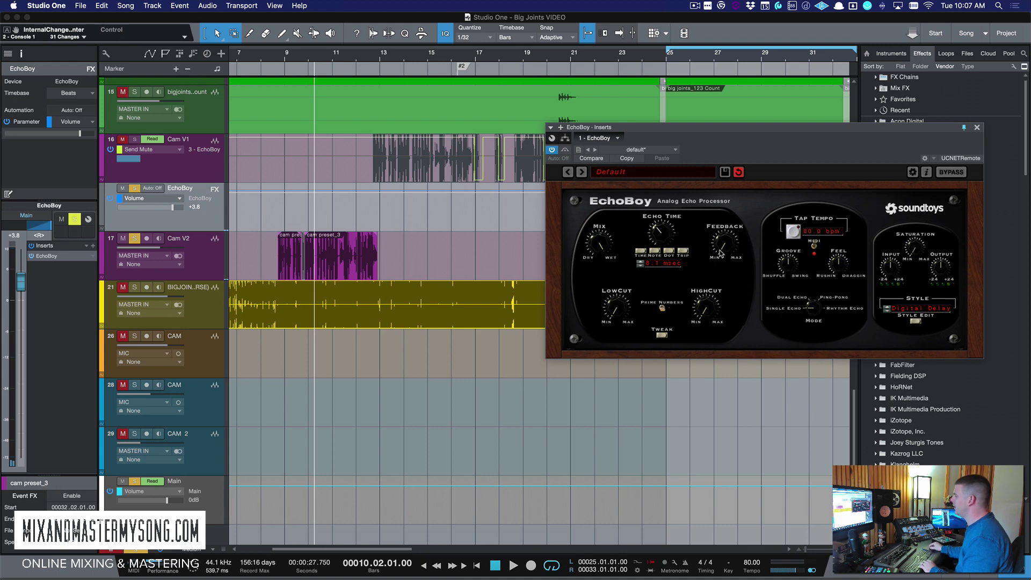
{"action": "left_click_drag", "start_coordinate": [649, 242], "coordinate": [660, 227]}
{"action": "key", "text": "space"}
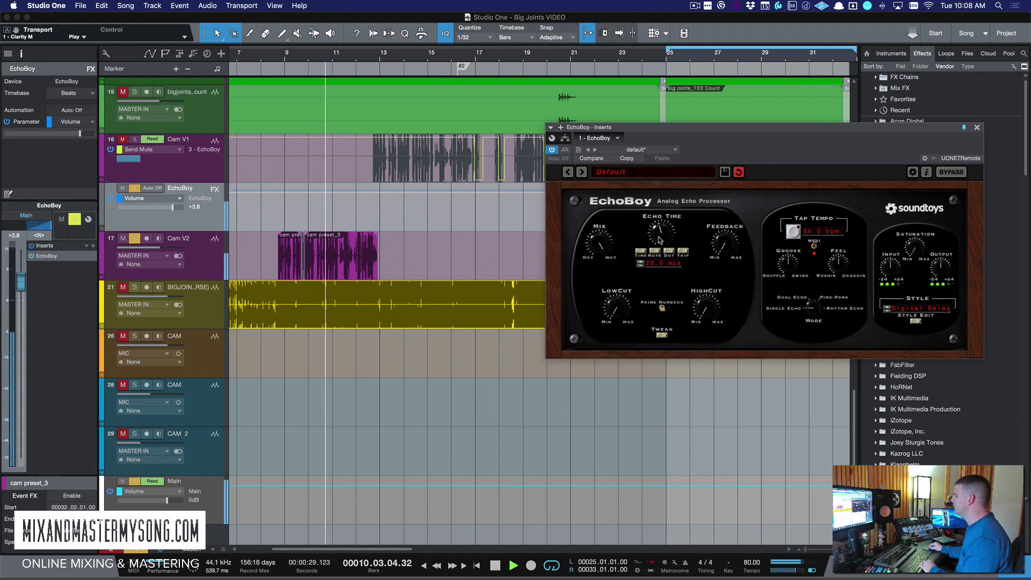
{"action": "left_click_drag", "start_coordinate": [660, 239], "coordinate": [665, 234]}
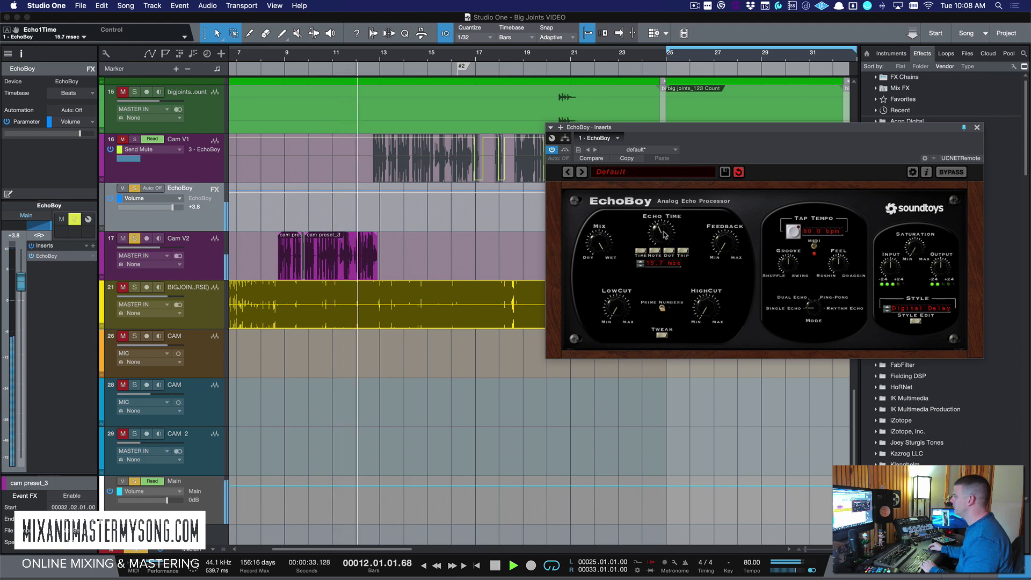
- Stop playback, recentre the Cam V2 track's pan, and lower its EchoBoy send level to -18.0 dB
{"action": "key", "text": "space"}
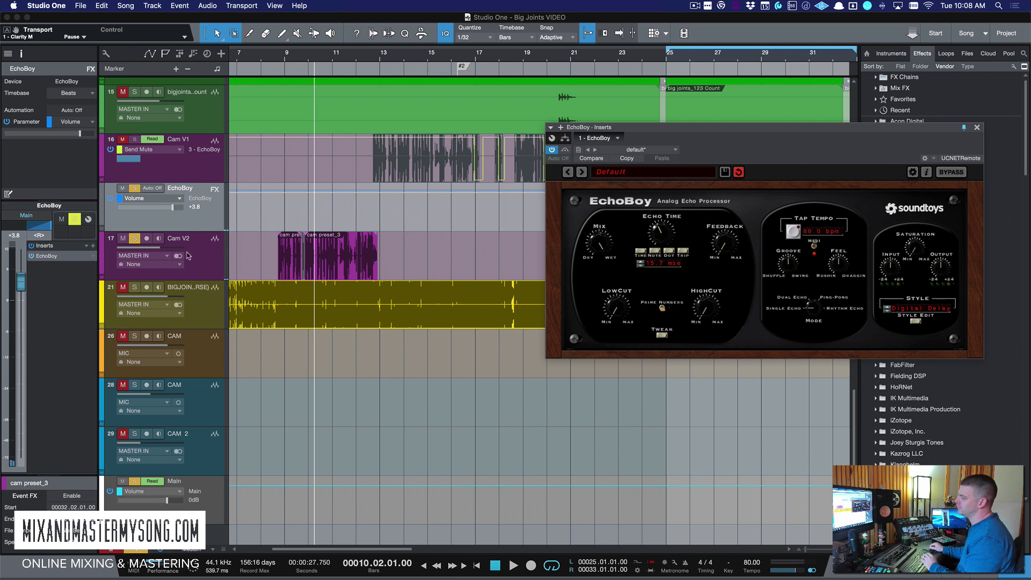
{"action": "left_click", "coordinate": [204, 258]}
{"action": "left_click", "coordinate": [30, 172], "text": "alt"}
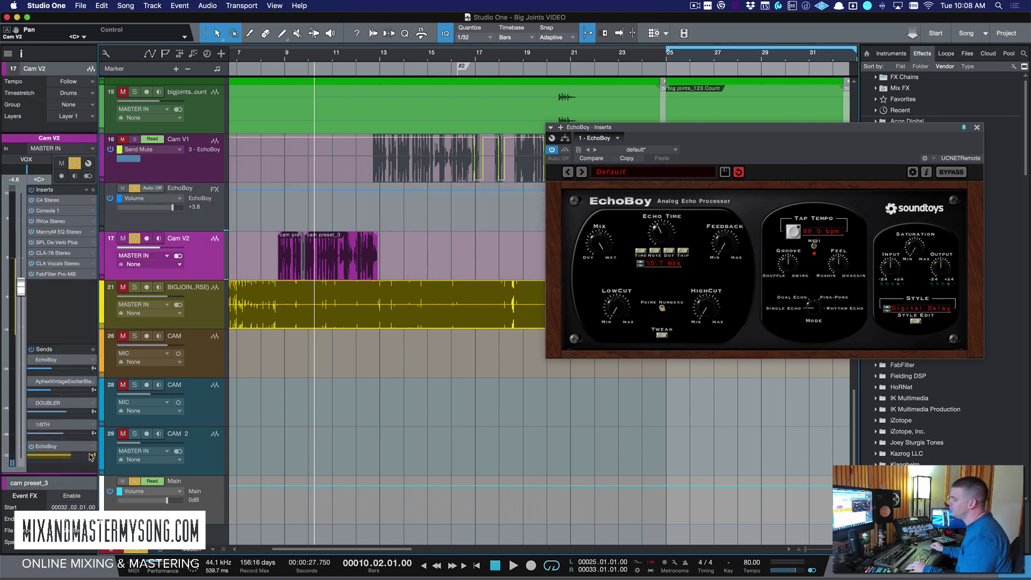
{"action": "left_click_drag", "start_coordinate": [67, 458], "coordinate": [29, 458]}
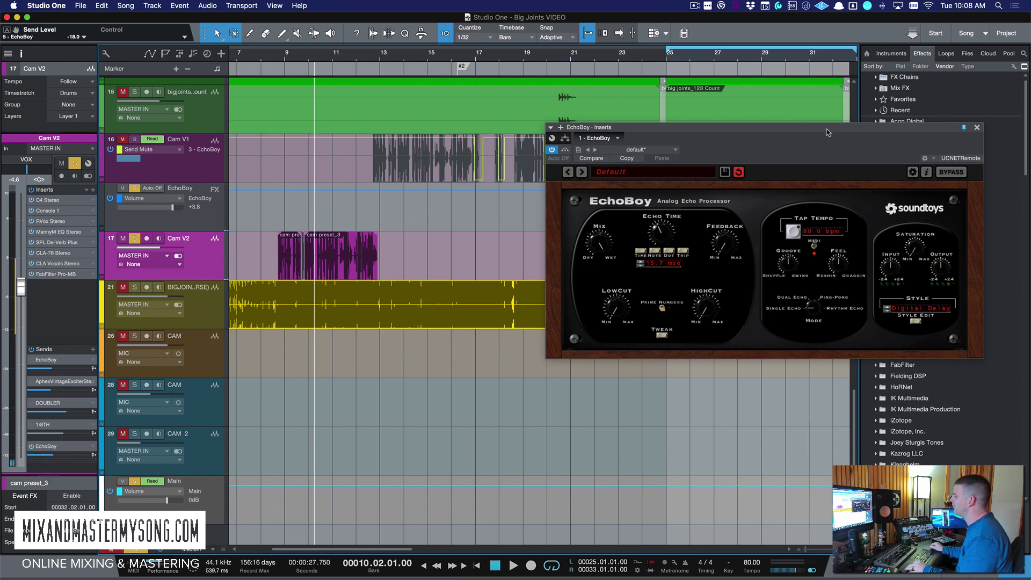
- Move the playhead to the start of the Cam V2 clips and reopen EchoBoy from the send, clear of the clips
{"action": "left_click_drag", "start_coordinate": [829, 133], "coordinate": [783, 160]}
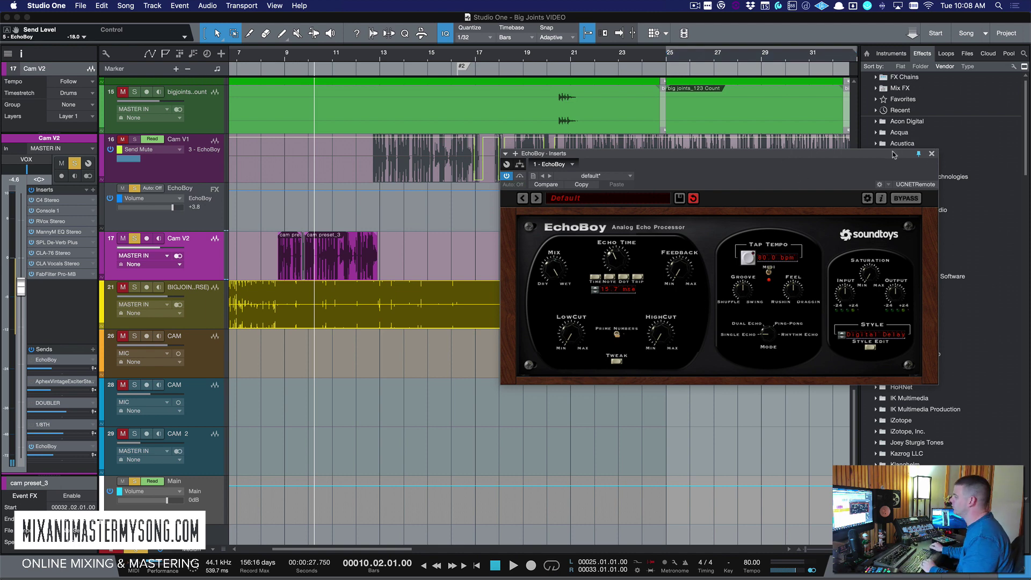
{"action": "left_click_drag", "start_coordinate": [893, 155], "coordinate": [914, 123]}
{"action": "left_click", "coordinate": [280, 202]}
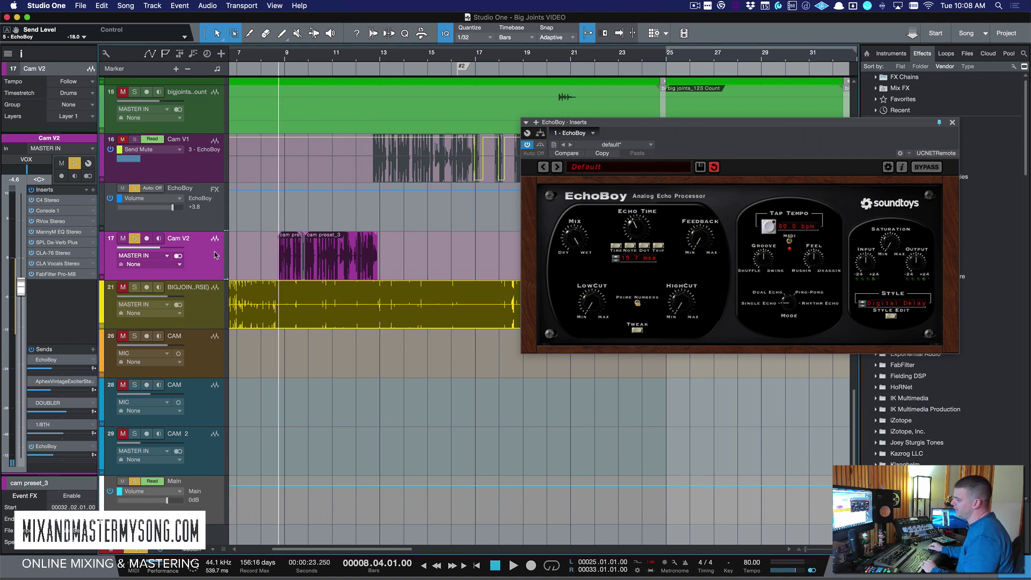
{"action": "left_click", "coordinate": [75, 449]}
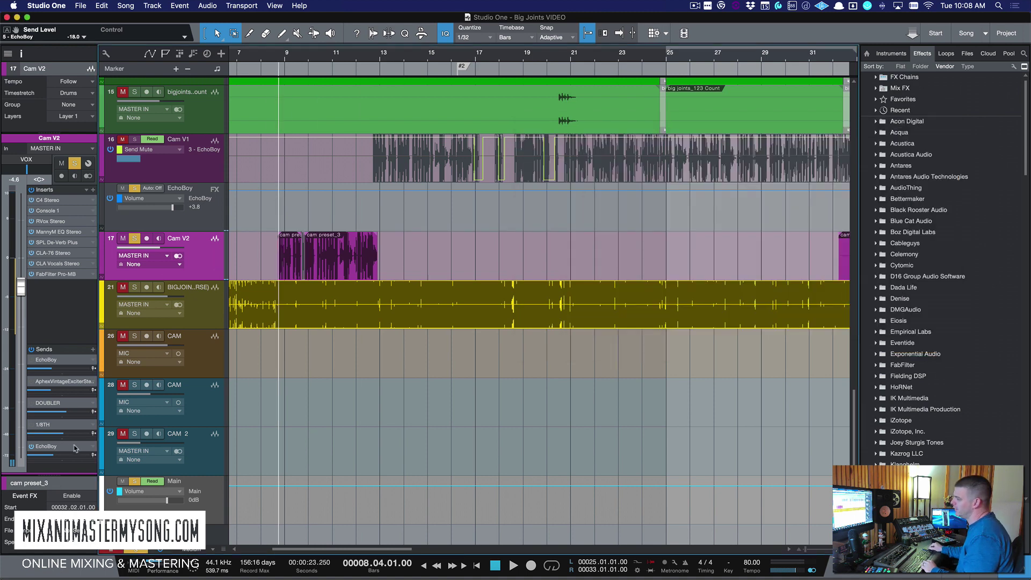
{"action": "left_click", "coordinate": [75, 449]}
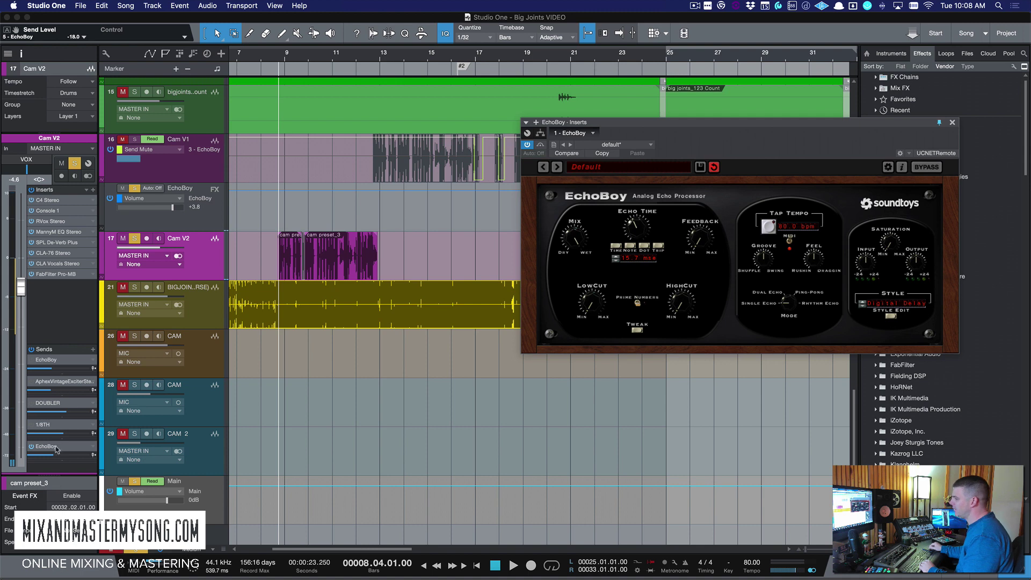
{"action": "left_click_drag", "start_coordinate": [685, 129], "coordinate": [739, 148]}
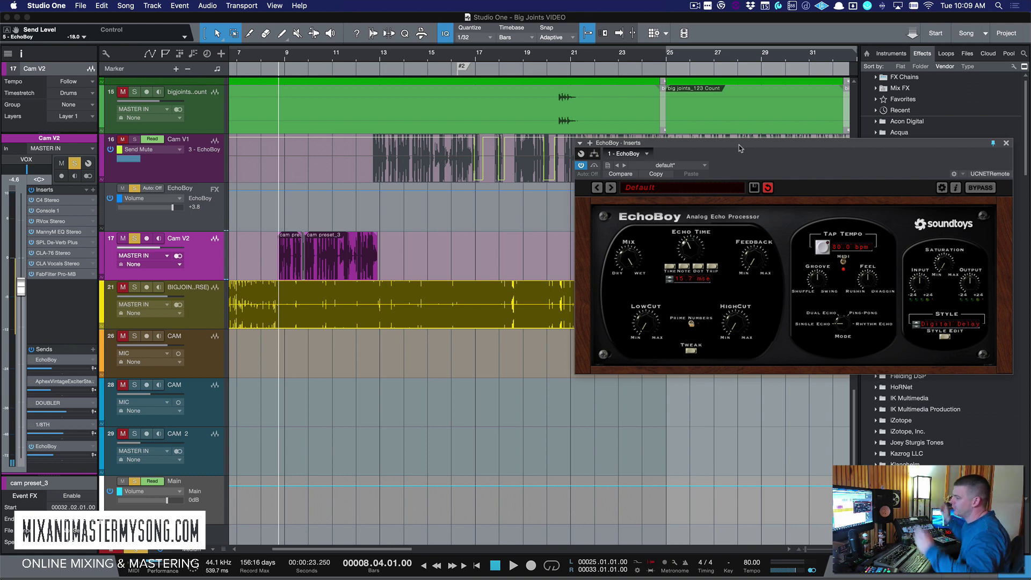
{"action": "mouse_move", "coordinate": [815, 153]}
{"action": "left_mouse_down"}
{"action": "mouse_move", "coordinate": [807, 176]}
{"action": "mouse_move", "coordinate": [805, 157]}
{"action": "left_mouse_up"}
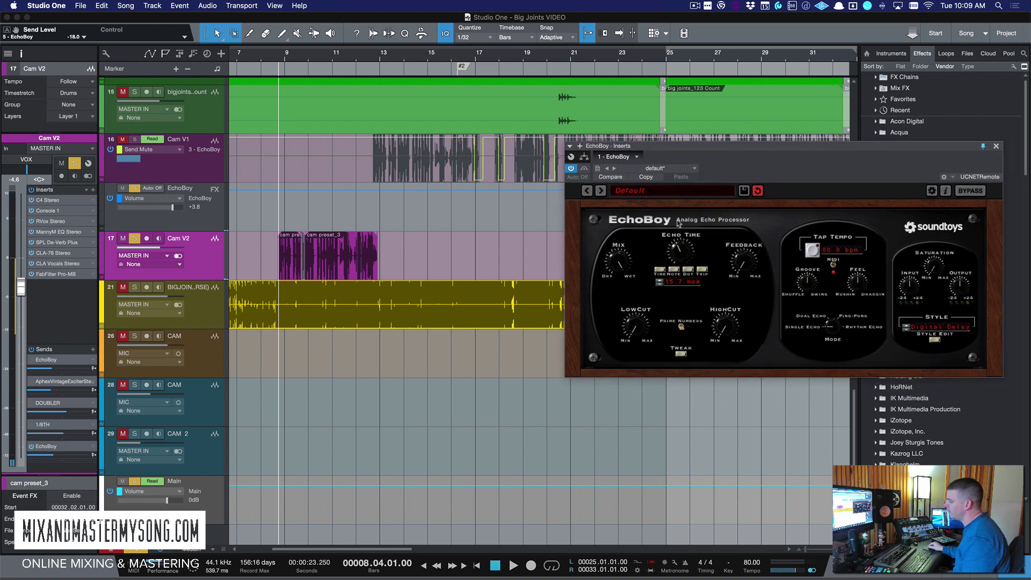
- Recentre the EchoBoy effect channel's pan, reselect the Cam V2 track, and raise EchoBoy's echo time to 49.1 ms
{"action": "left_click", "coordinate": [216, 230]}
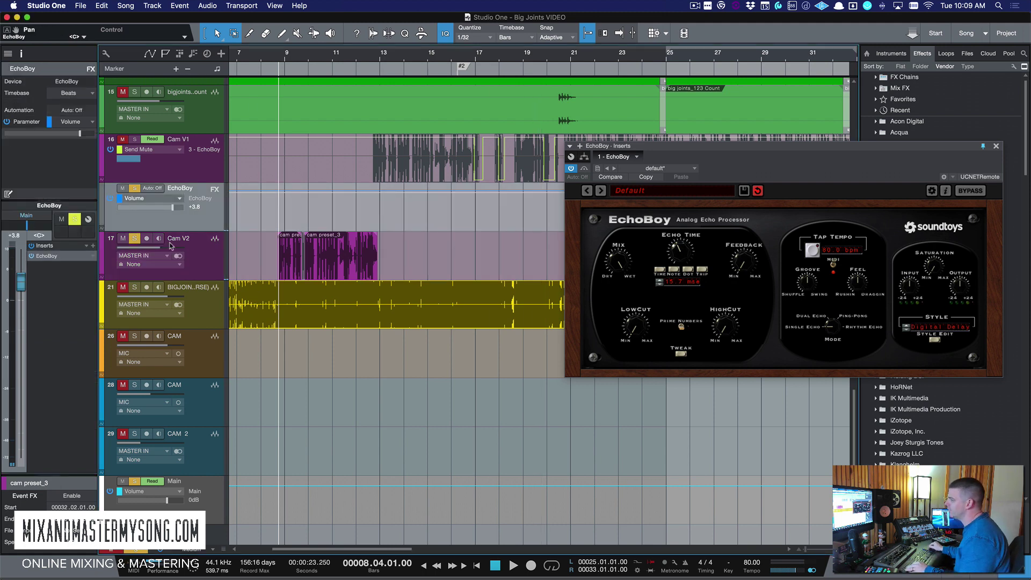
{"action": "left_click", "coordinate": [173, 261]}
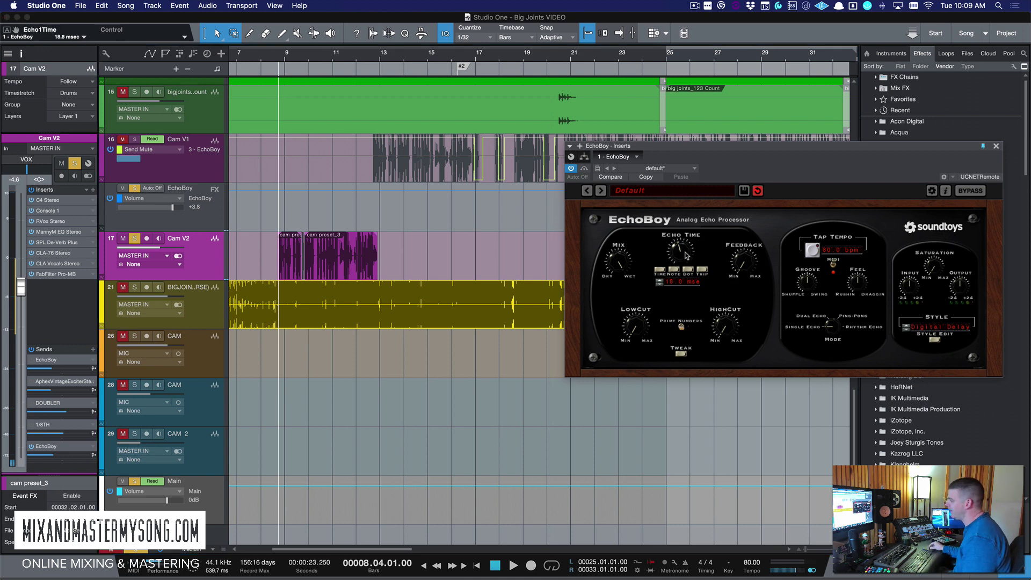
{"action": "left_click_drag", "start_coordinate": [686, 259], "coordinate": [690, 248]}
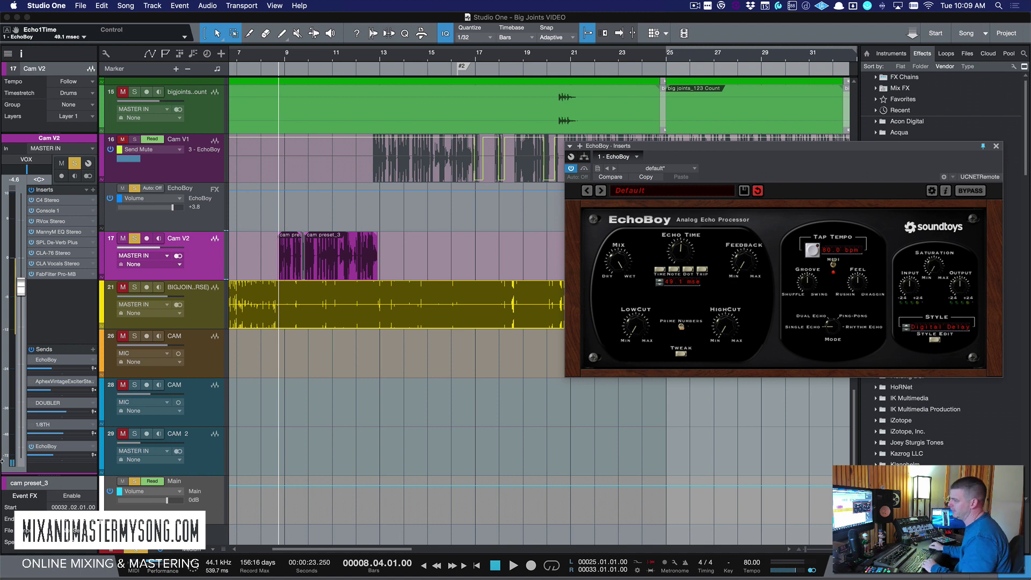
- Audition the soloed Cam V2 vocal with its EchoBoy send toggled, and cue playback at bar 10
{"action": "key", "text": "space"}
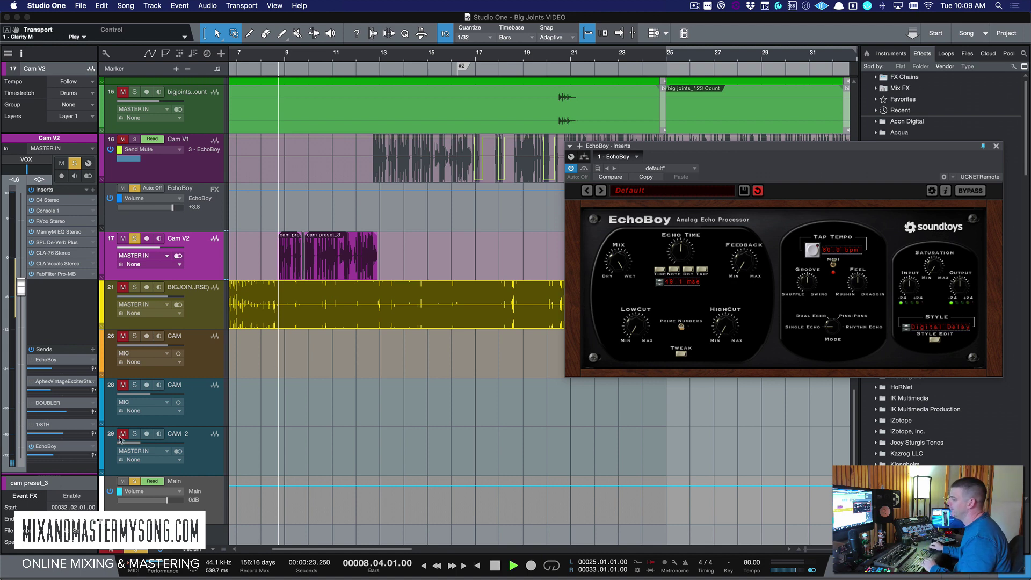
{"action": "key", "text": "space"}
{"action": "left_click", "coordinate": [30, 448]}
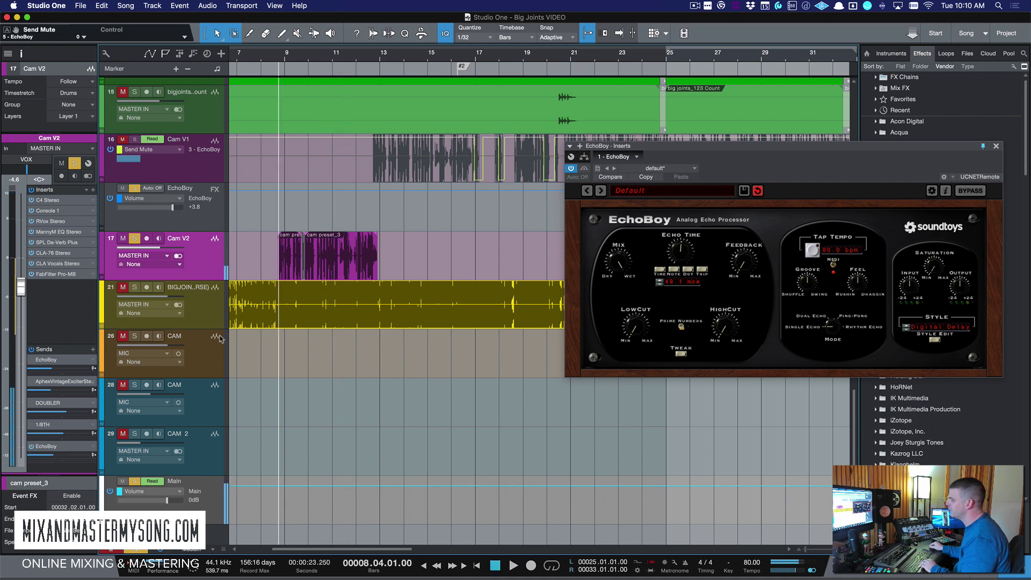
{"action": "left_click", "coordinate": [311, 199]}
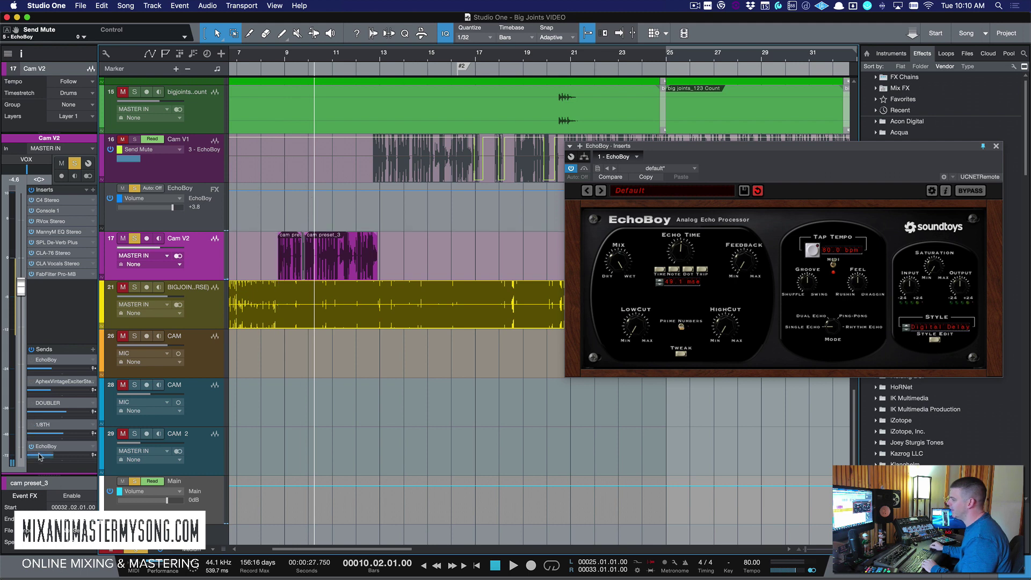
- Raise the Cam V2 EchoBoy send level to -8.3 dB during playback, comparing the vocal with the send muted and active
{"action": "left_click_drag", "start_coordinate": [30, 450], "coordinate": [39, 451]}
{"action": "key", "text": "space"}
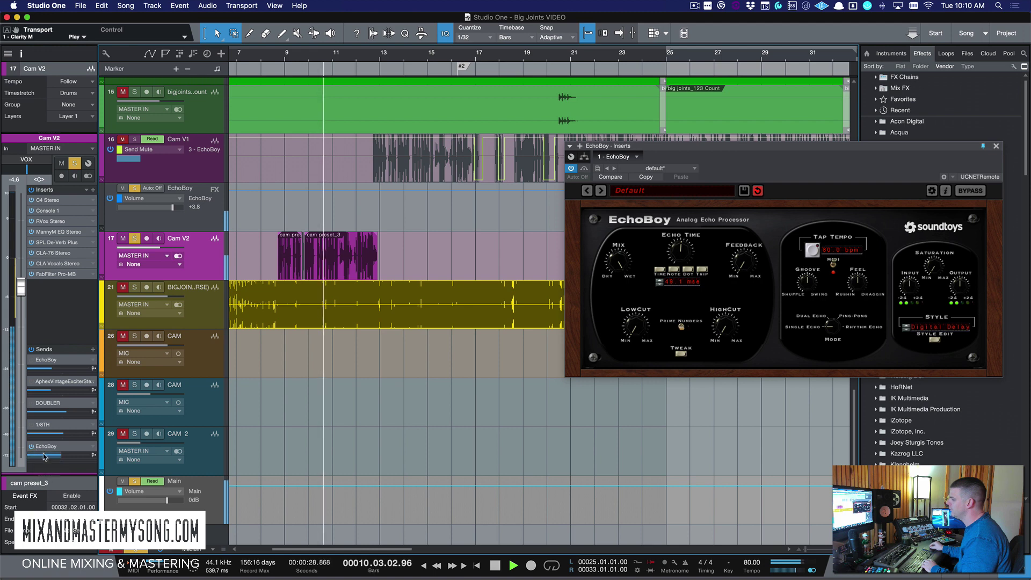
{"action": "scroll", "coordinate": [33, 450], "scroll_direction": "down", "scroll_amount": 5}
{"action": "left_click", "coordinate": [31, 447]}
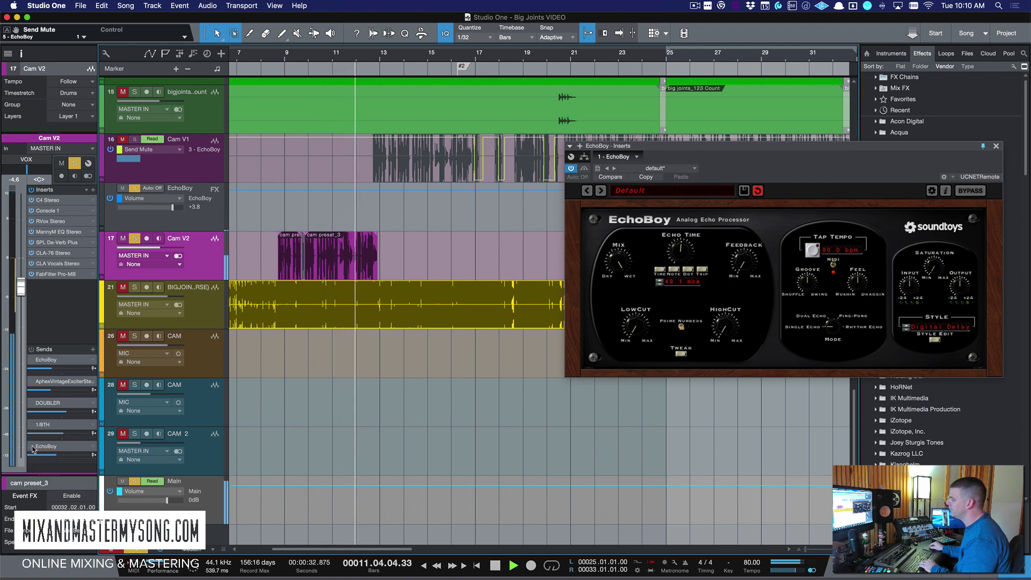
{"action": "left_click", "coordinate": [32, 447]}
{"action": "scroll", "coordinate": [40, 458], "scroll_direction": "up", "scroll_amount": 5}
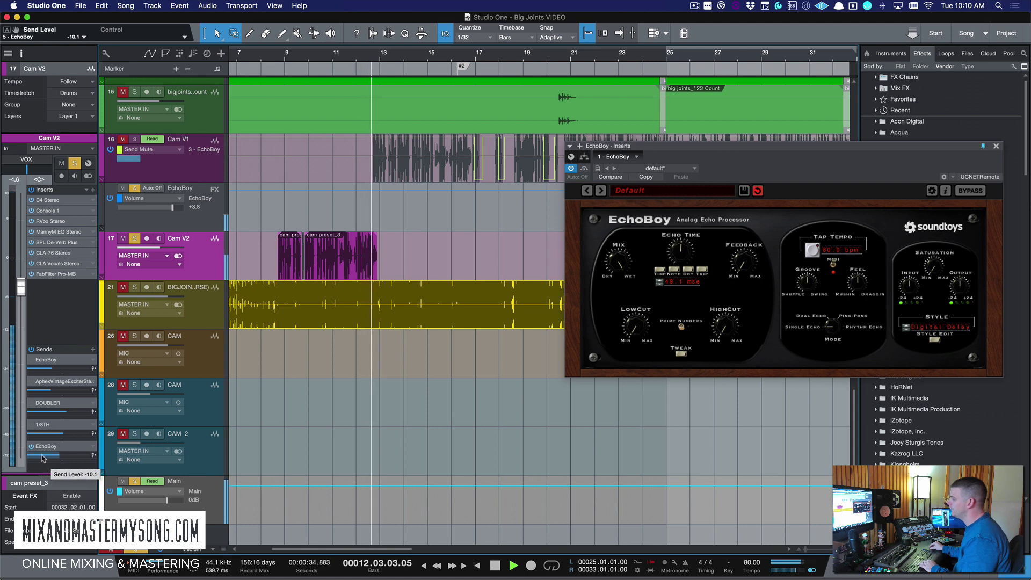
{"action": "key", "text": "space"}
{"action": "scroll", "coordinate": [45, 458], "scroll_direction": "up", "scroll_amount": 1}
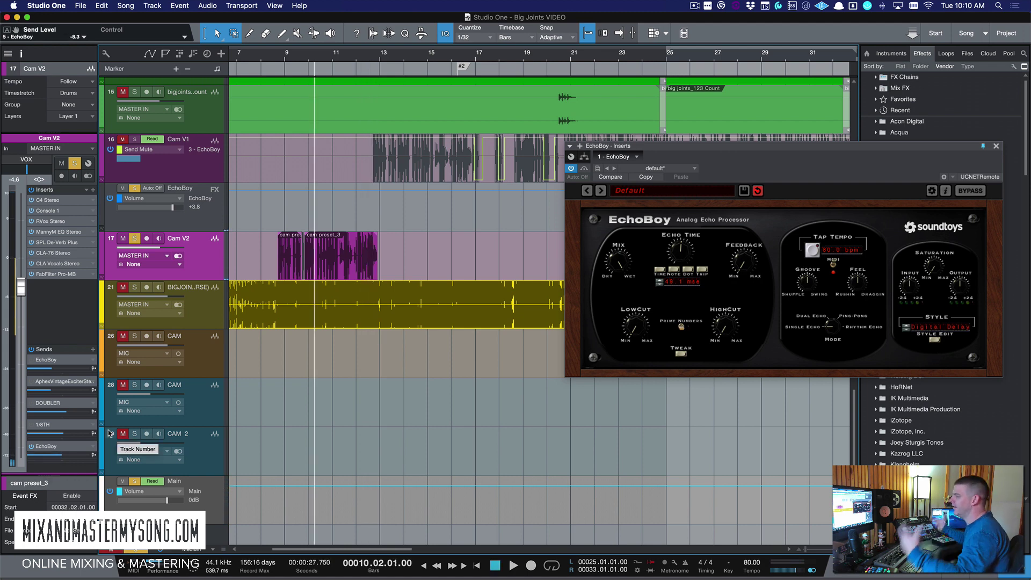
- Unsolo Cam V2 and, while the full mix plays, lower its EchoBoy send level to -18.3 dB
{"action": "key", "text": "s"}
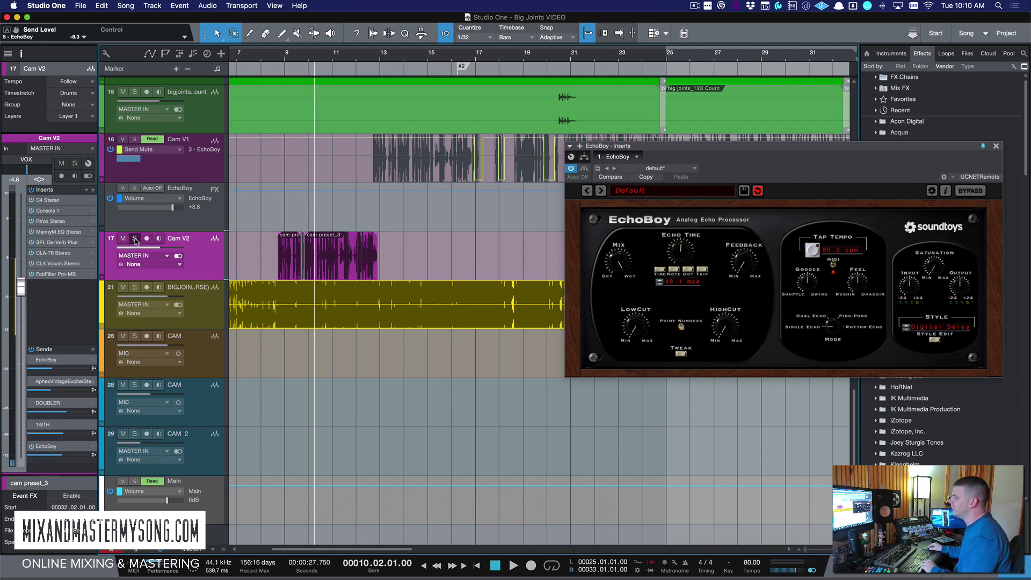
{"action": "key", "text": "space"}
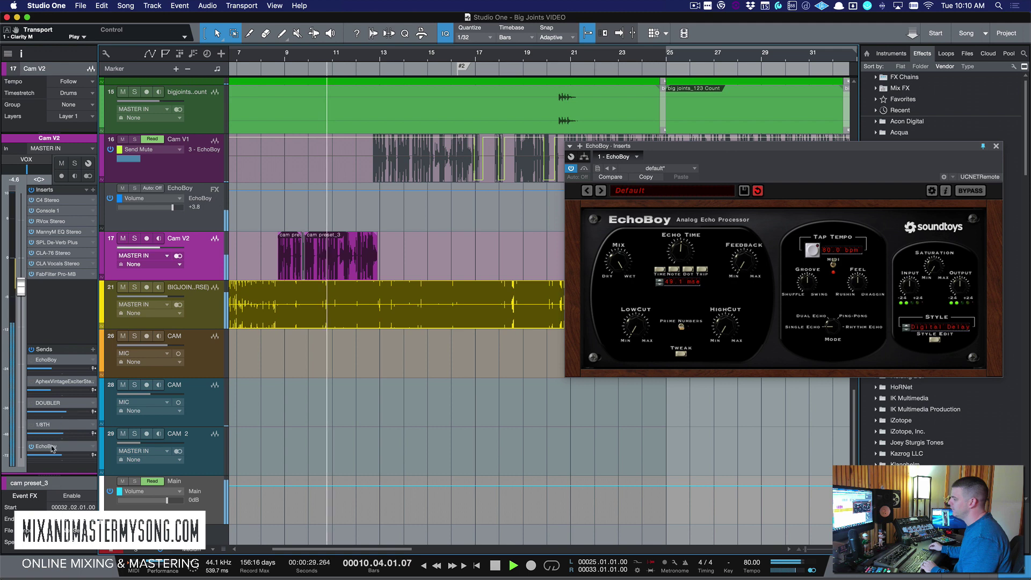
{"action": "left_click_drag", "start_coordinate": [46, 455], "coordinate": [42, 458]}
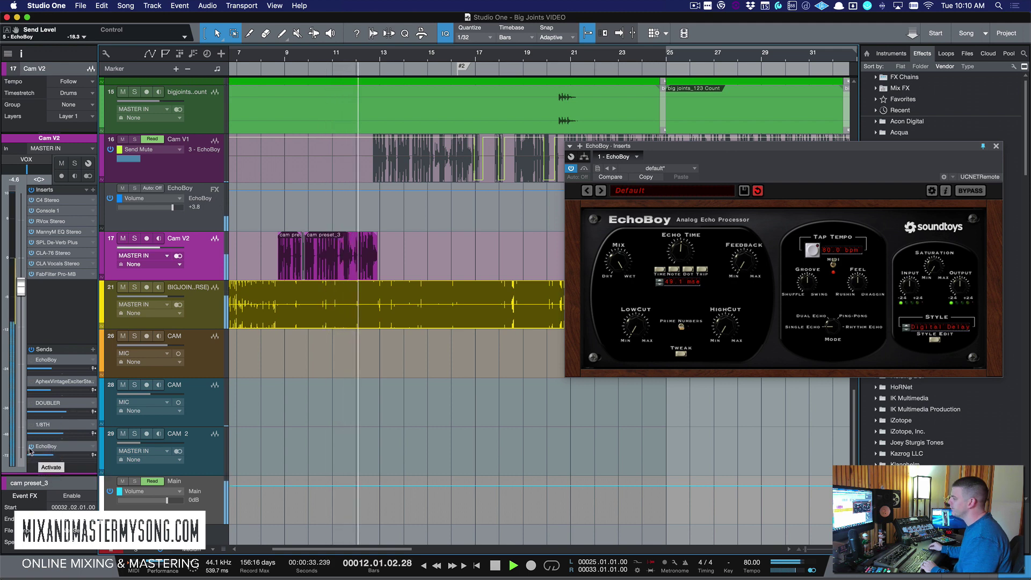
{"action": "key", "text": "space"}
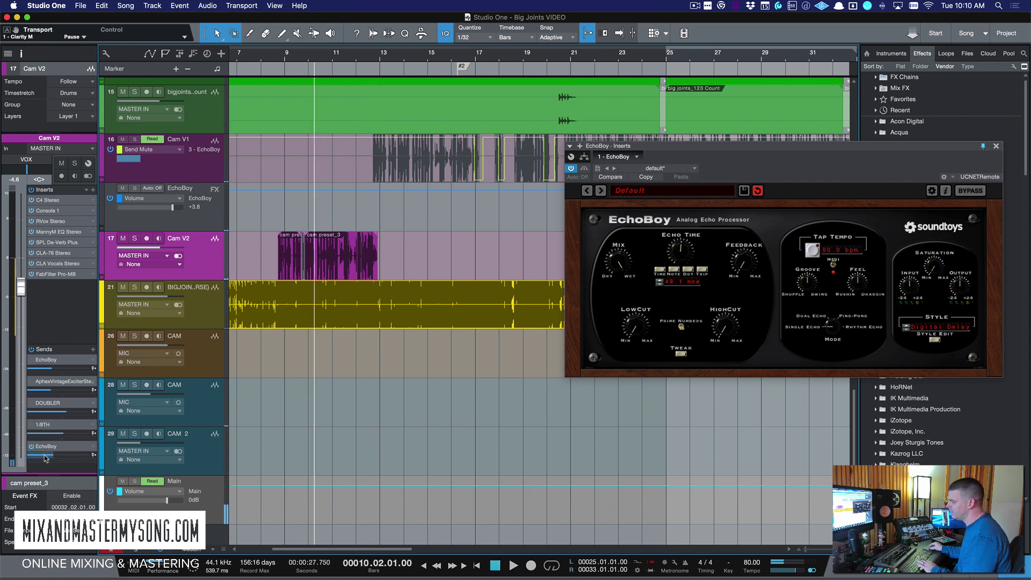
- Play the full mix and compare the Cam V2 vocal with the EchoBoy send muted and active
{"action": "mouse_move", "coordinate": [45, 458]}
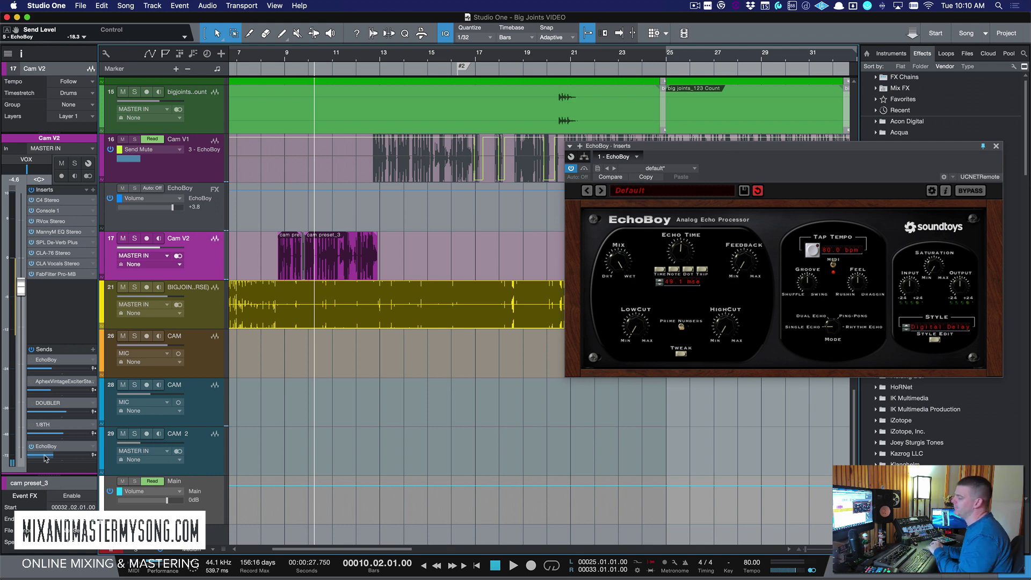
{"action": "key", "text": "space"}
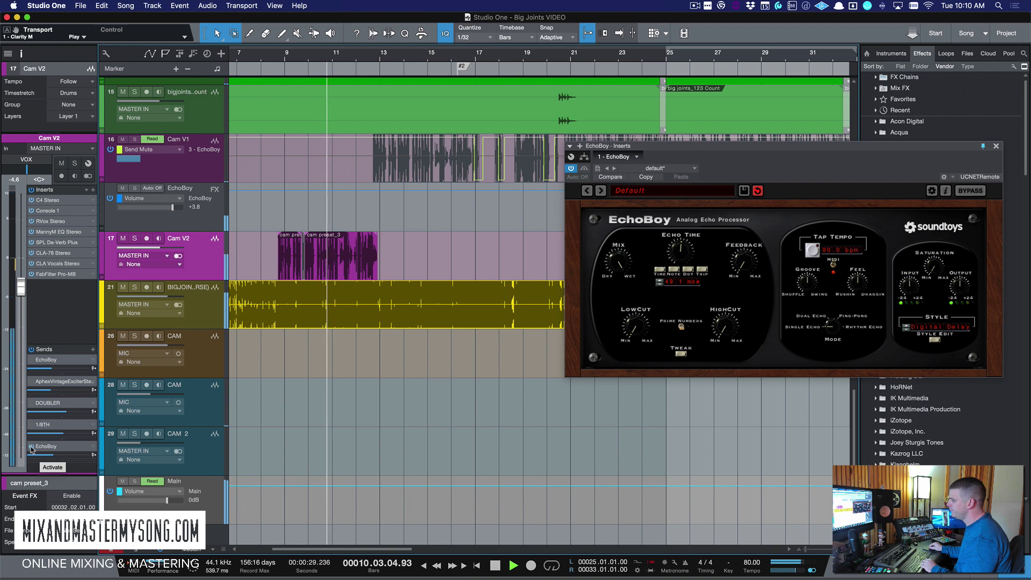
{"action": "left_click", "coordinate": [30, 446]}
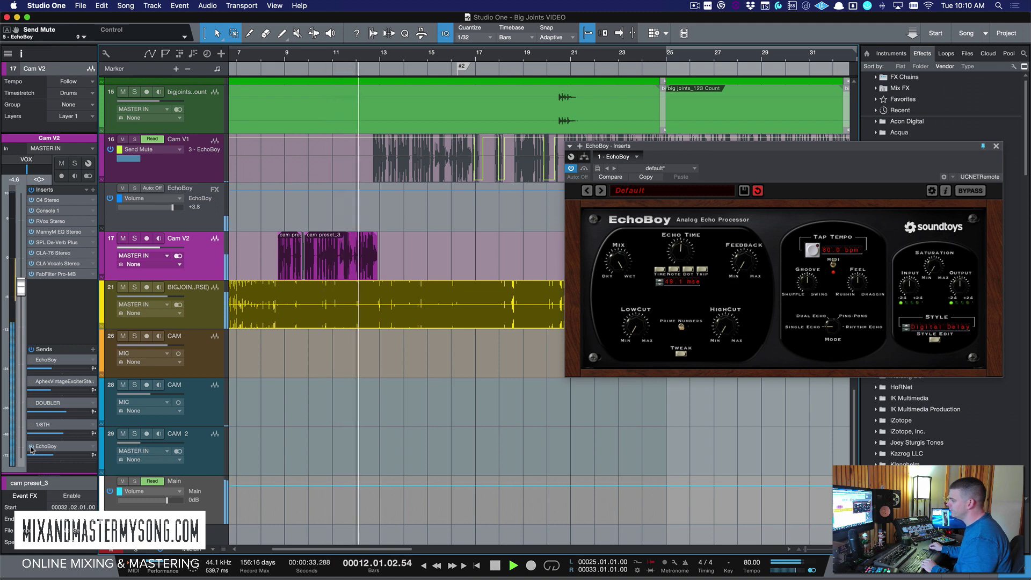
{"action": "left_click", "coordinate": [30, 447]}
{"action": "key", "text": "space"}
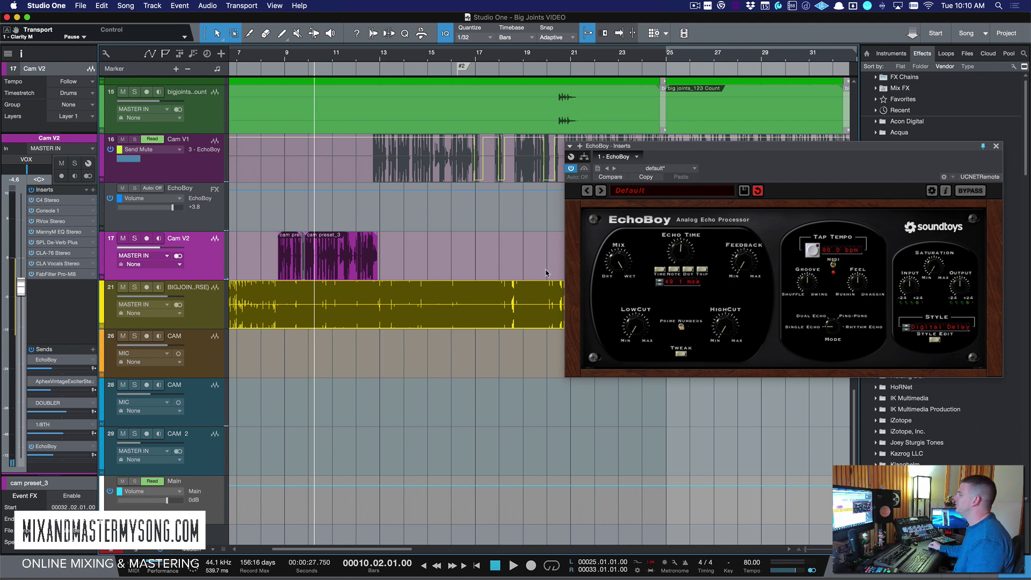
- Raise EchoBoy's echo time further, and switch it to note-based timing at 1/32nd
{"action": "left_click_drag", "start_coordinate": [687, 164], "coordinate": [569, 225]}
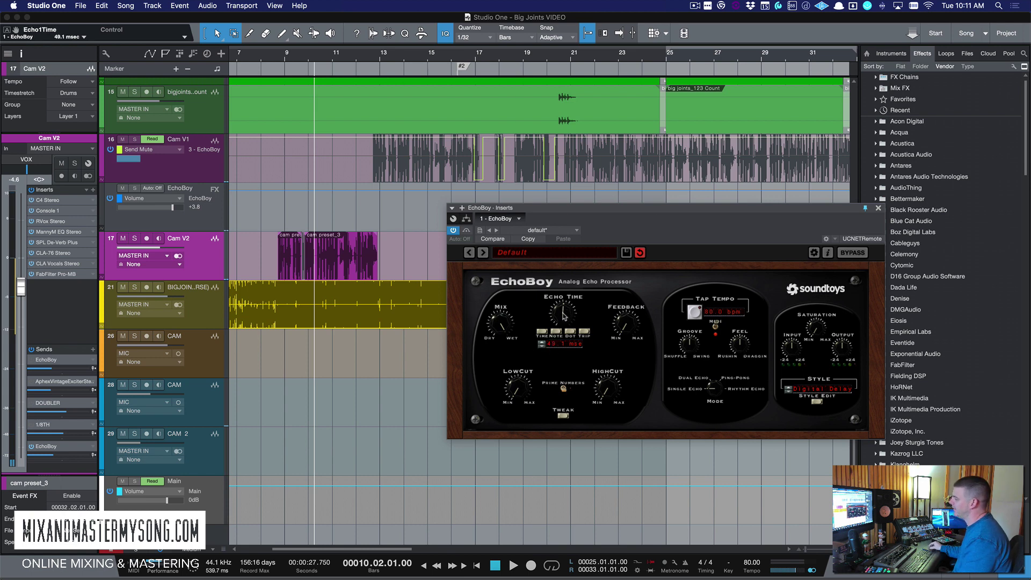
{"action": "left_click_drag", "start_coordinate": [563, 316], "coordinate": [565, 312]}
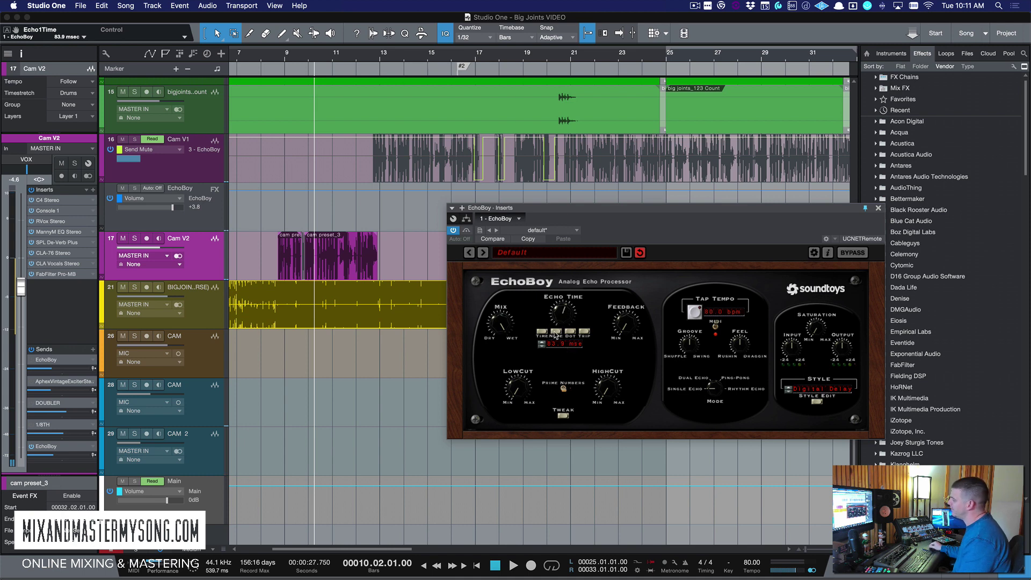
{"action": "left_click", "coordinate": [556, 334]}
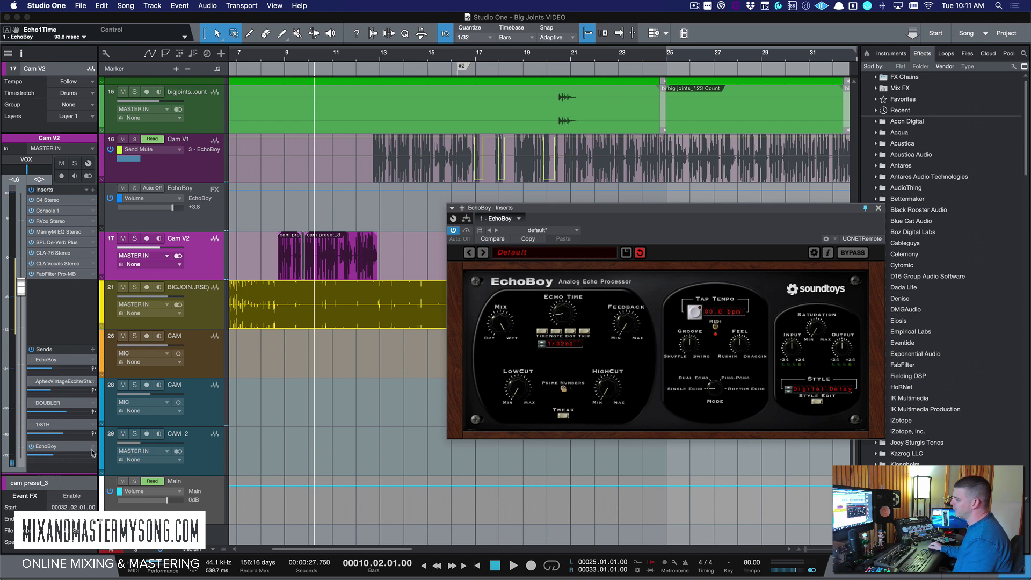
- Try a 1/16th echo note in EchoBoy while the mix plays, and return it to 1/32nd
{"action": "key", "text": "space"}
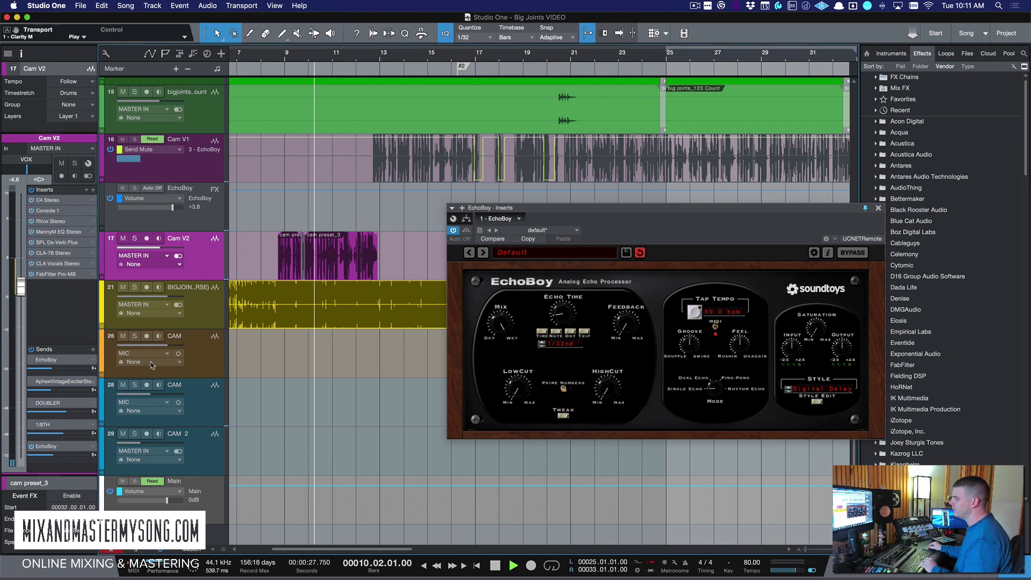
{"action": "left_click", "coordinate": [542, 344]}
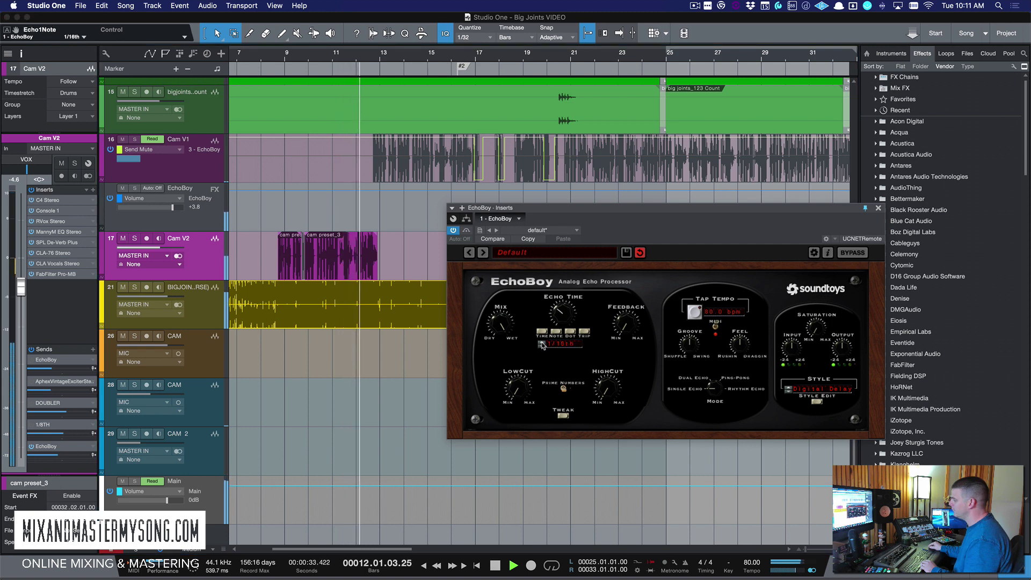
{"action": "left_click", "coordinate": [543, 346]}
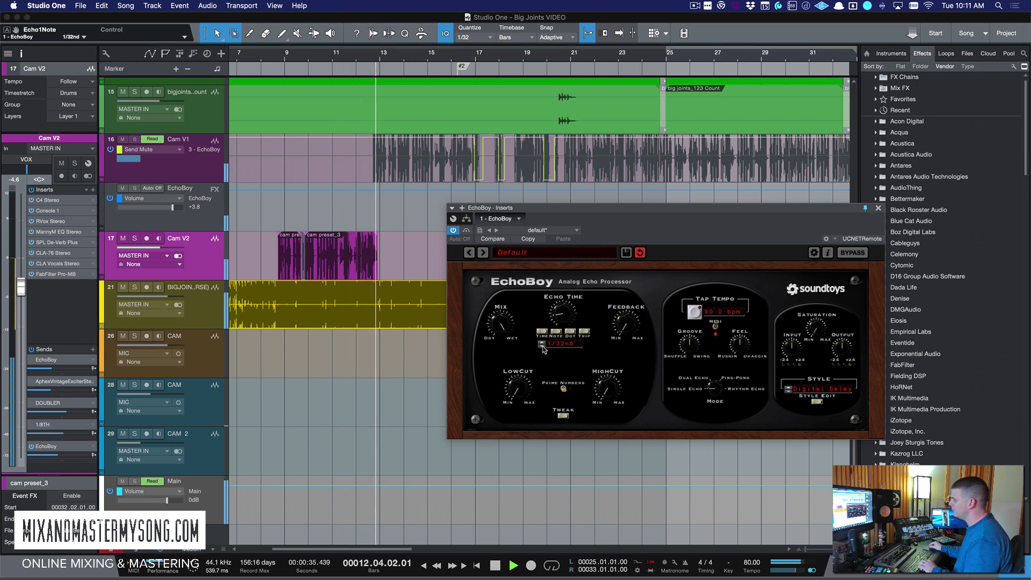
- Restart playback and raise the Cam V2 EchoBoy send level to -15.1 dB
{"action": "key", "text": "space"}
{"action": "key", "text": "space"}
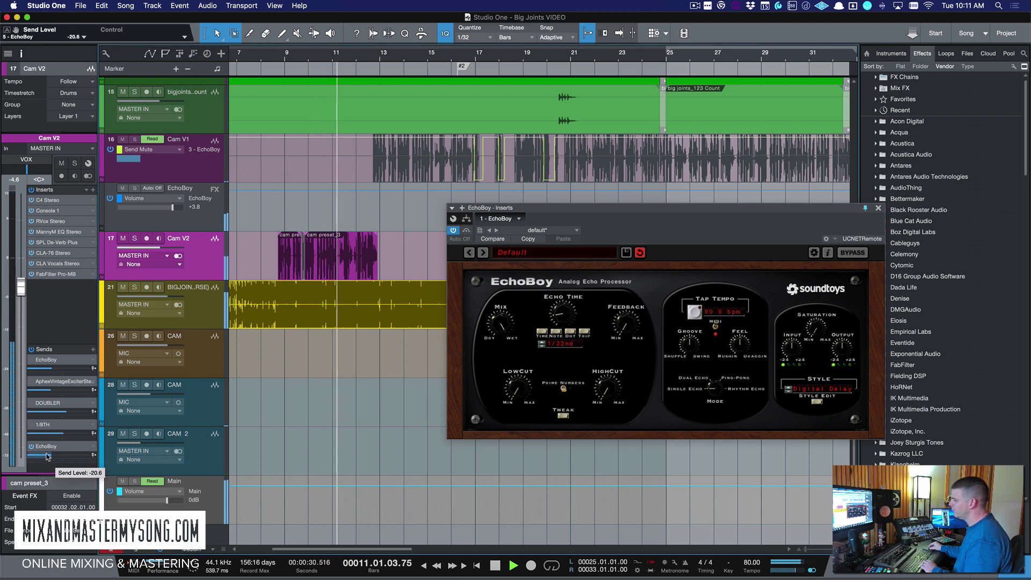
{"action": "left_click_drag", "start_coordinate": [47, 457], "coordinate": [51, 457]}
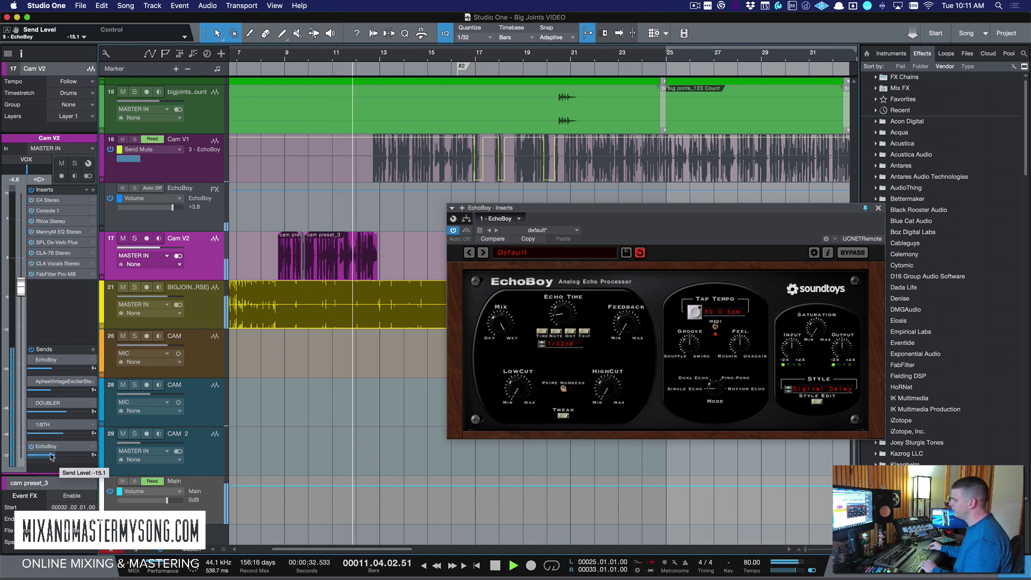